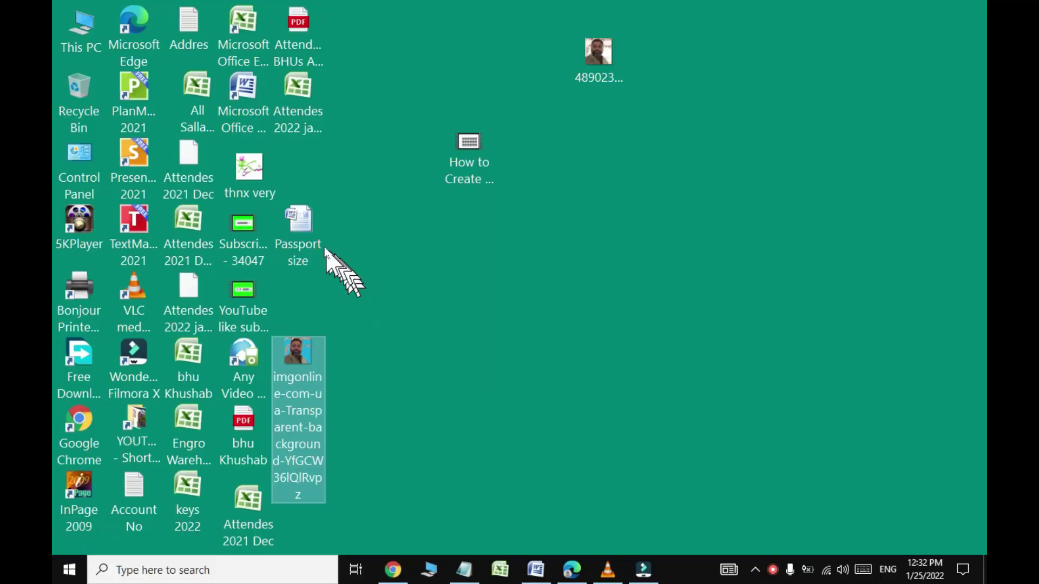
# Step: Open the 'Passport size' sample document from the desktop, showing ten portrait copies
pyautogui.doubleClick(297, 227)
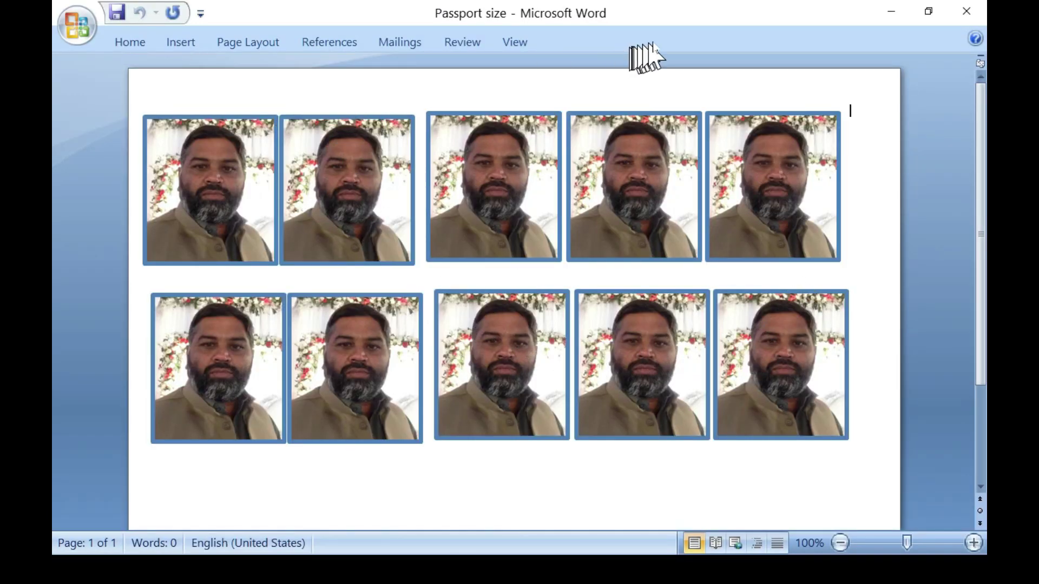
# Step: Close the sample sheet and switch the blank document to landscape orientation
pyautogui.click(966, 11)
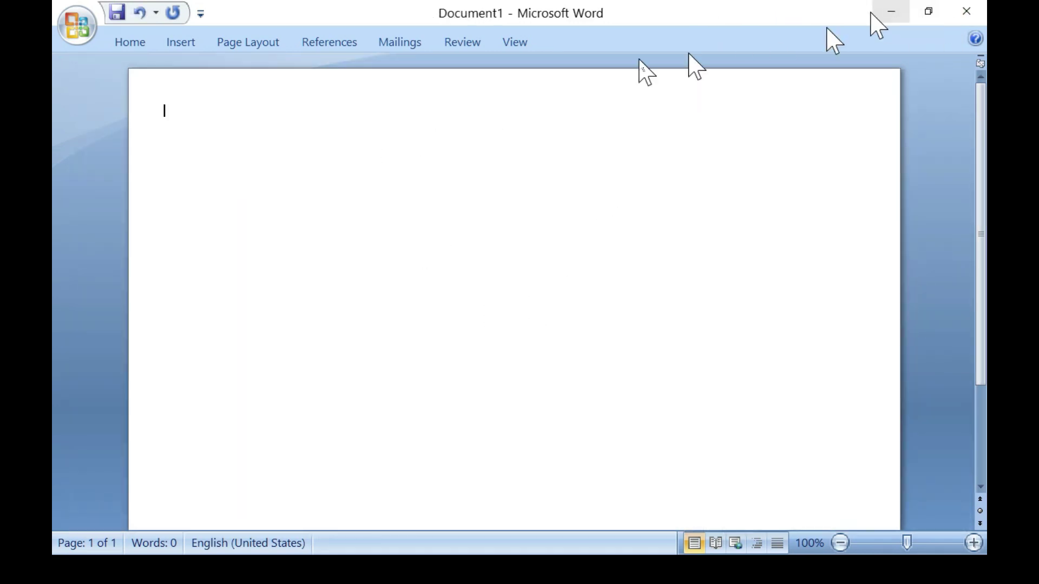
pyautogui.click(128, 38)
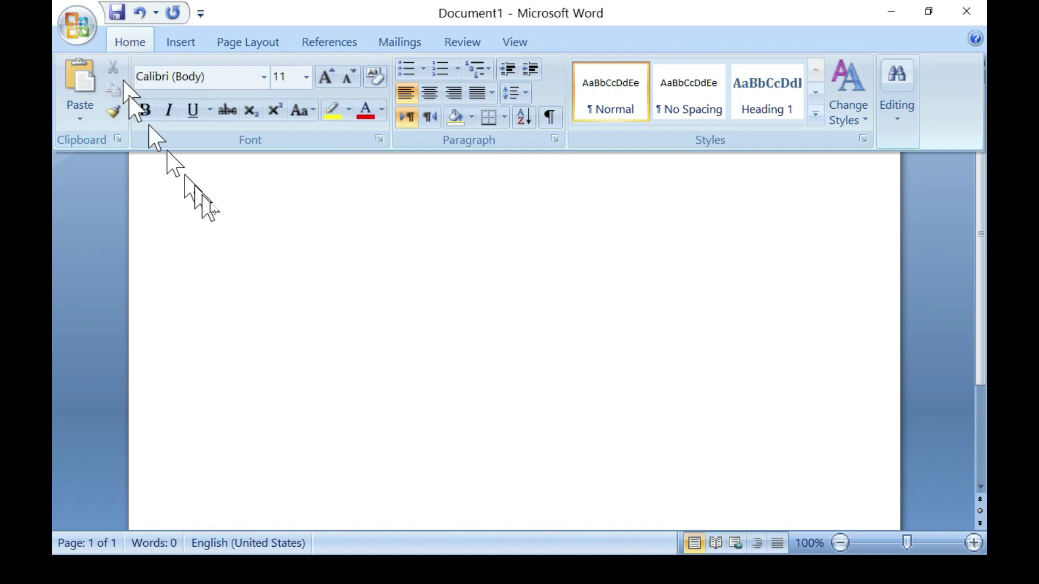
pyautogui.click(262, 40)
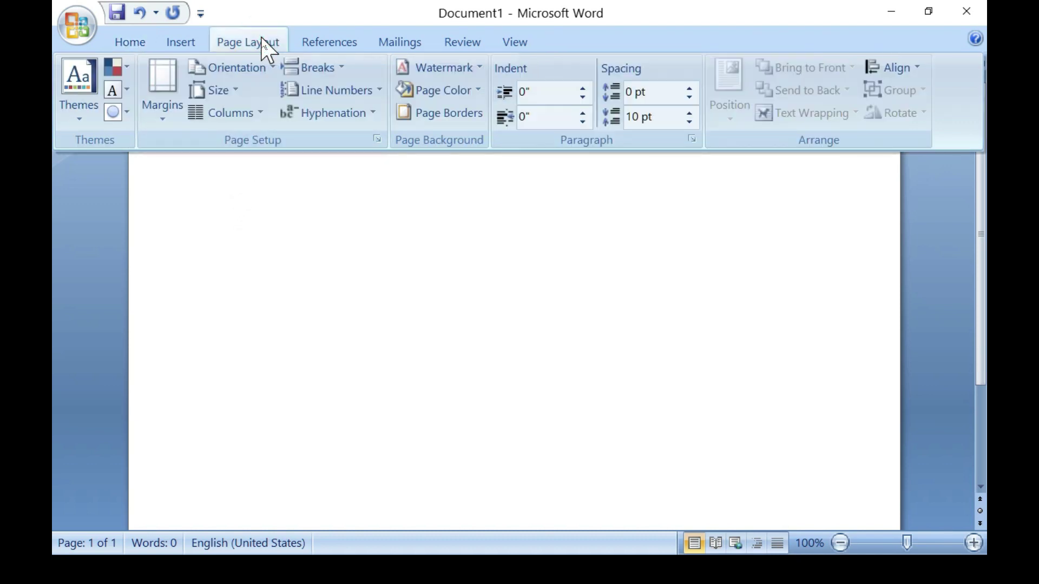
pyautogui.click(242, 69)
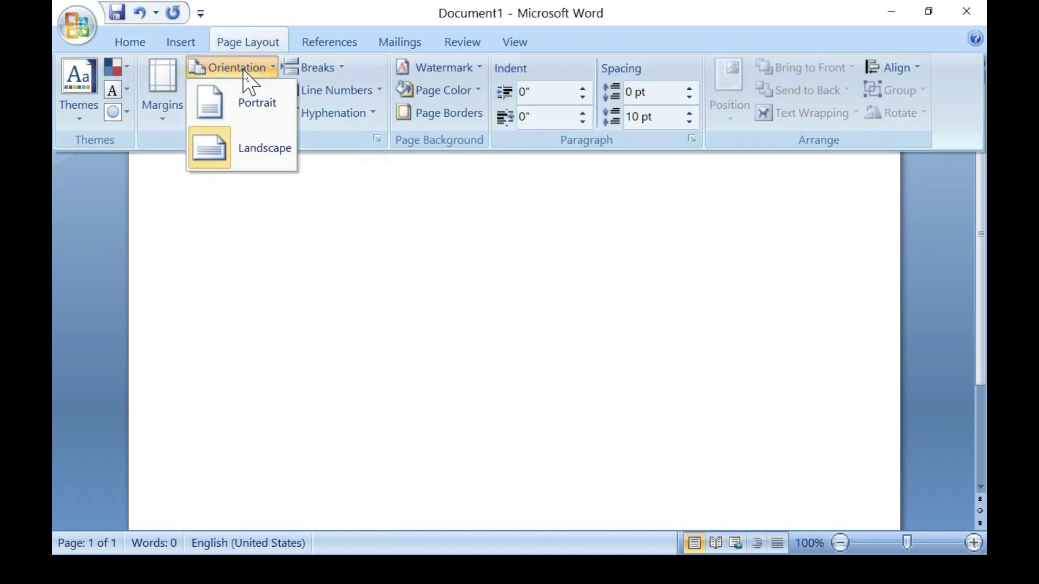
pyautogui.click(238, 156)
# Step: Give the landscape page the Narrow margin preset
pyautogui.click(129, 43)
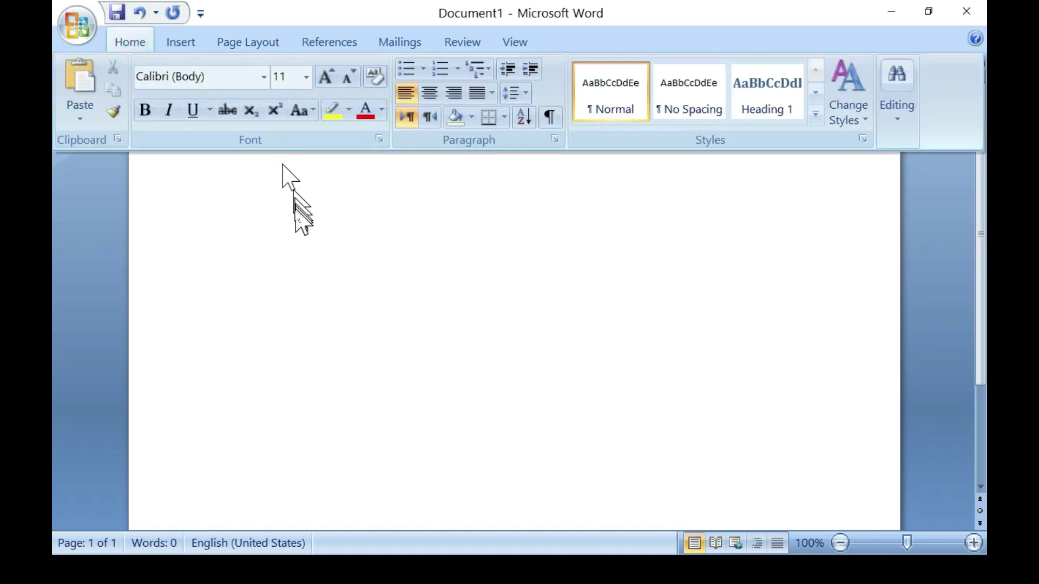
pyautogui.click(244, 43)
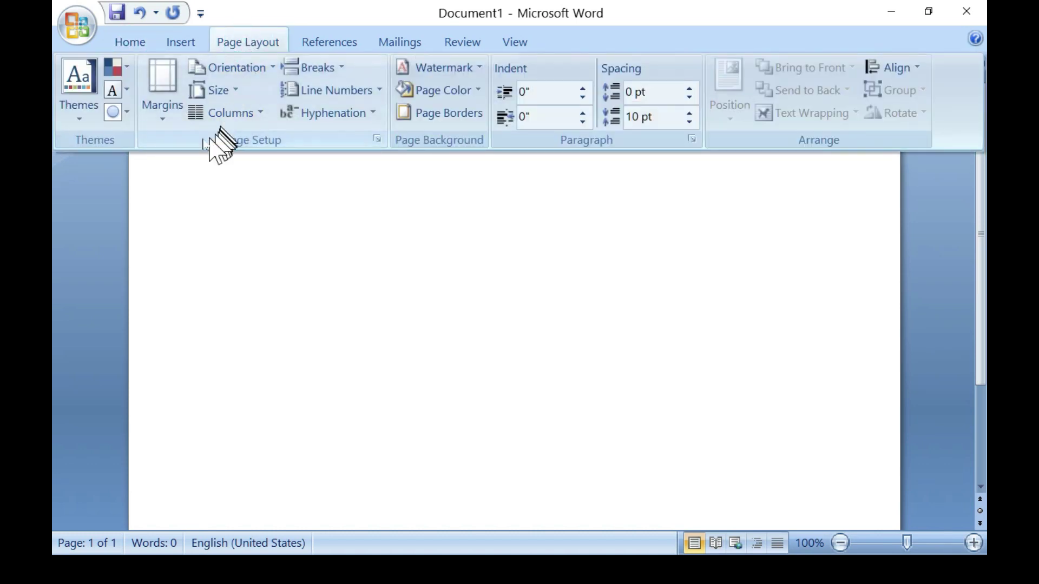
pyautogui.click(167, 115)
pyautogui.click(272, 222)
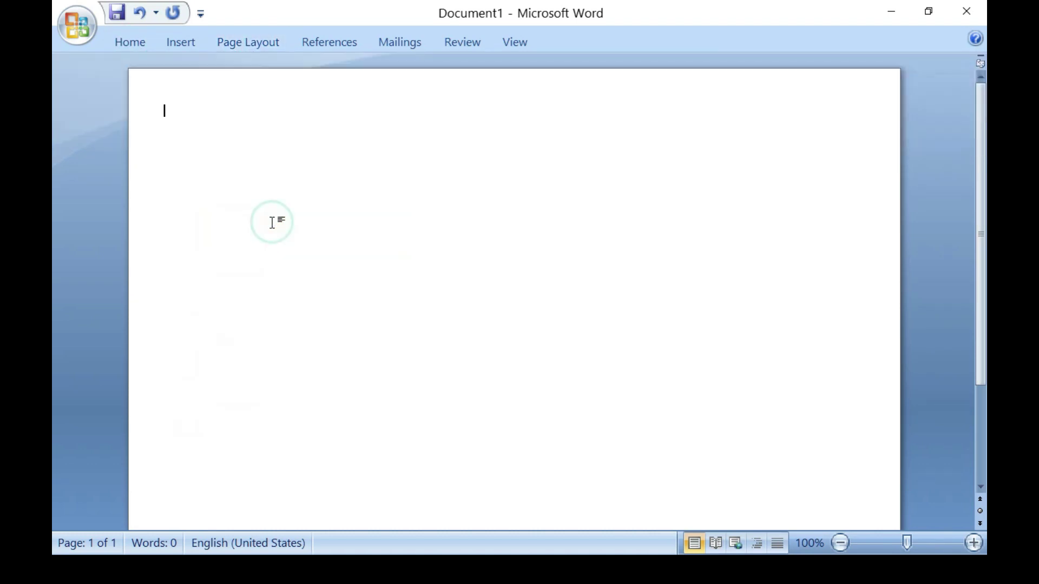
pyautogui.click(135, 43)
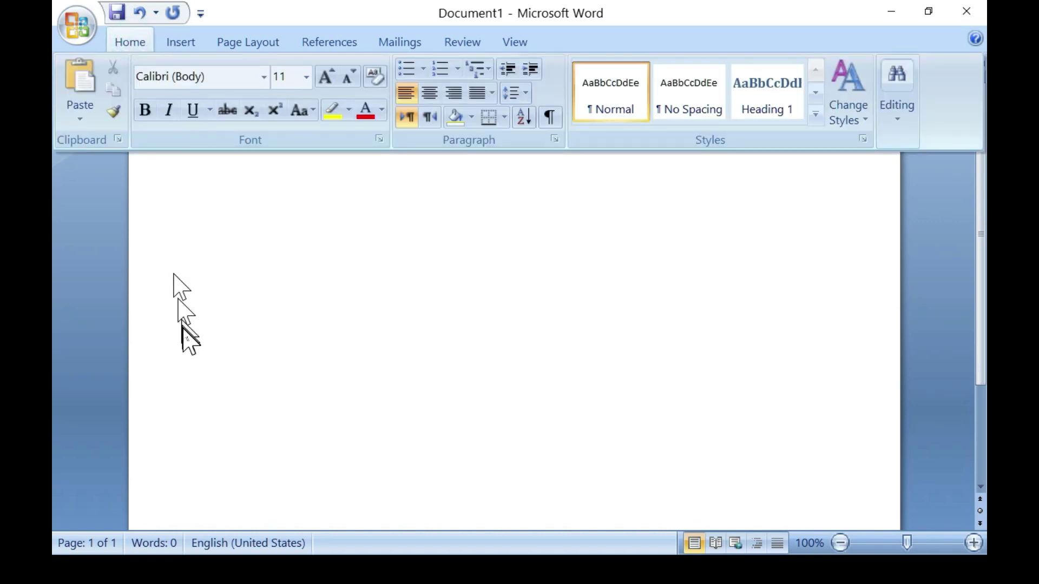
pyautogui.click(195, 43)
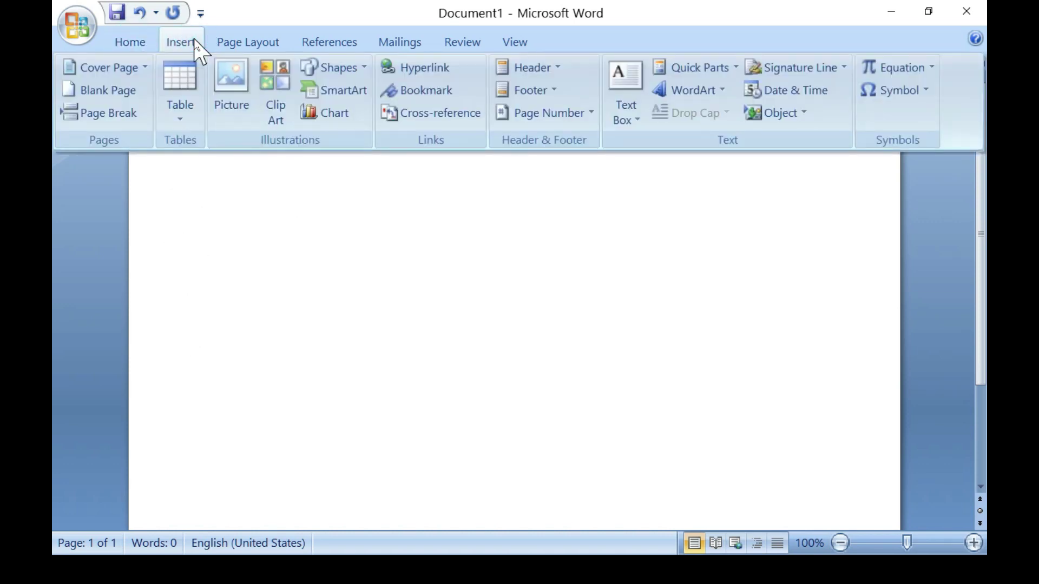
# Step: Insert the blue-background portrait picture from the Desktop into the page
pyautogui.click(218, 78)
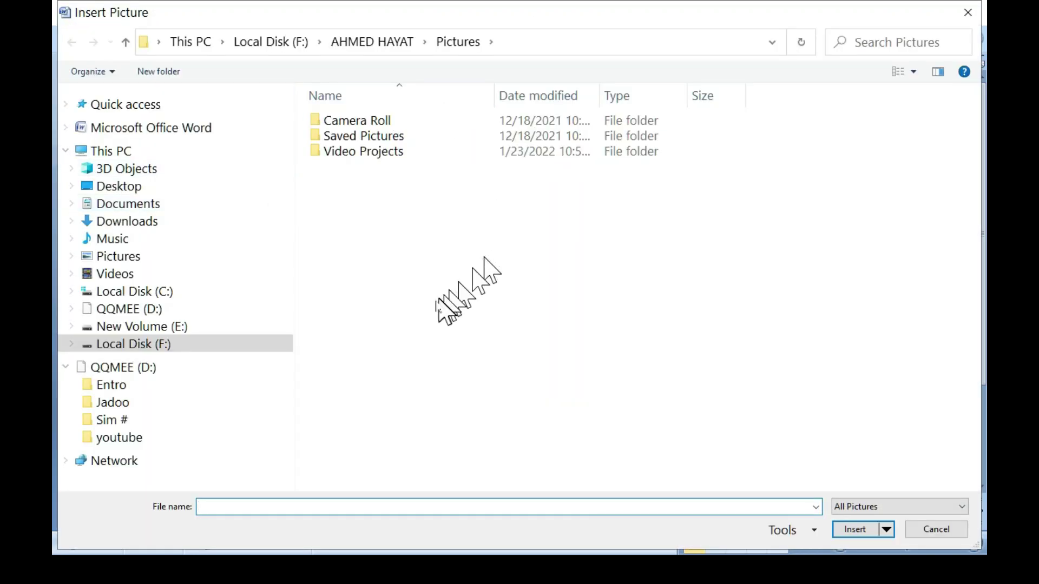
pyautogui.click(150, 189)
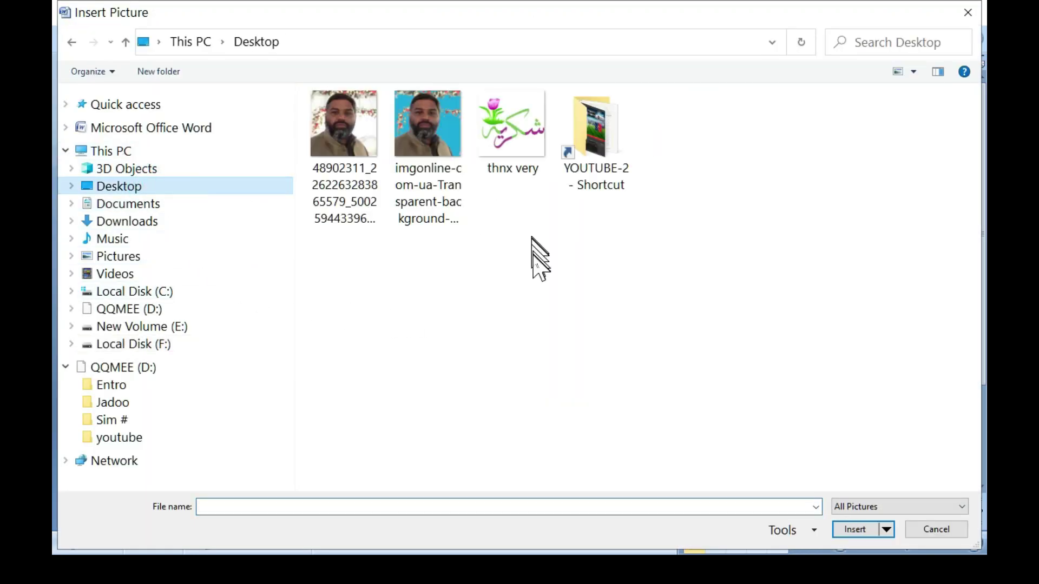
pyautogui.doubleClick(415, 130)
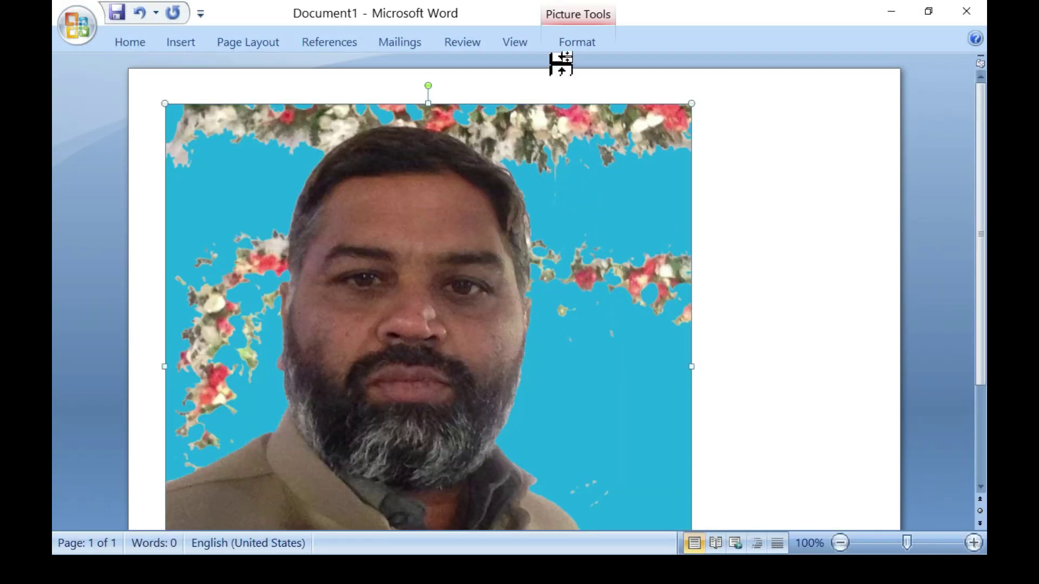
# Step: Shrink the portrait to a smaller size by dragging its corner handle
pyautogui.scroll(-3, 709, 317)
pyautogui.scroll(-1, 708, 316)
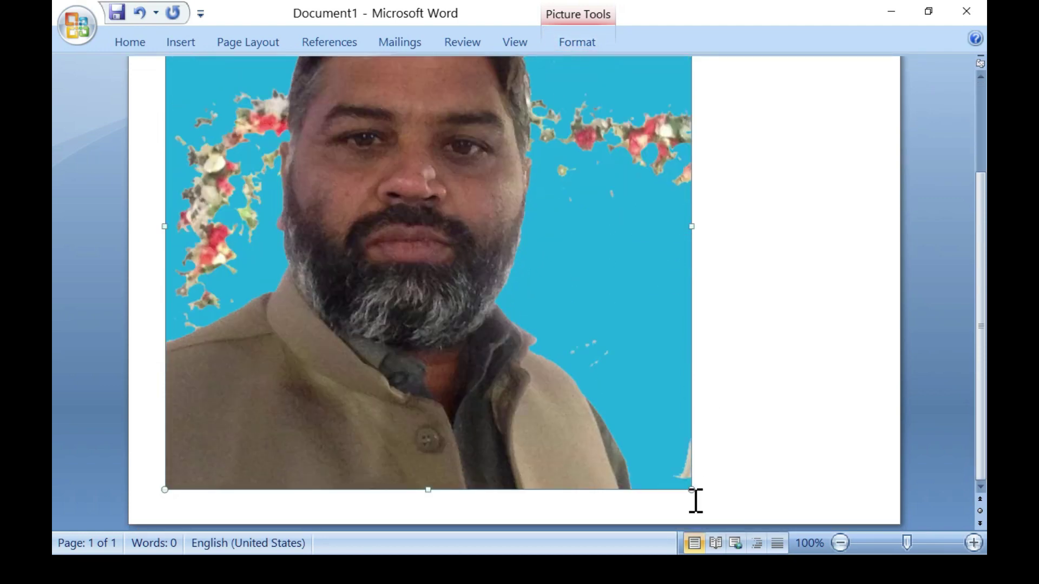
pyautogui.moveTo(692, 493); pyautogui.dragTo(371, 240)
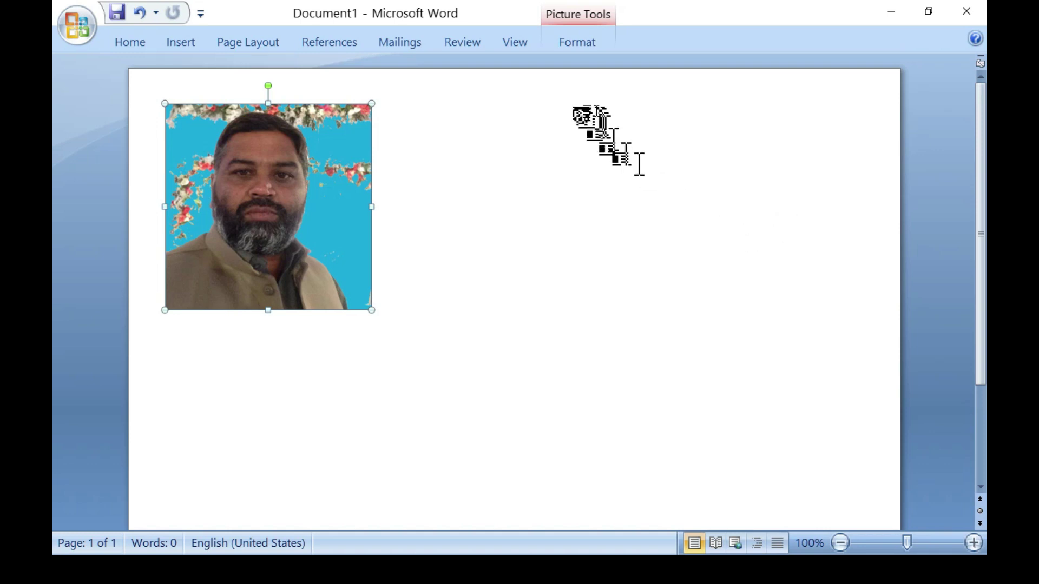
pyautogui.click(577, 45)
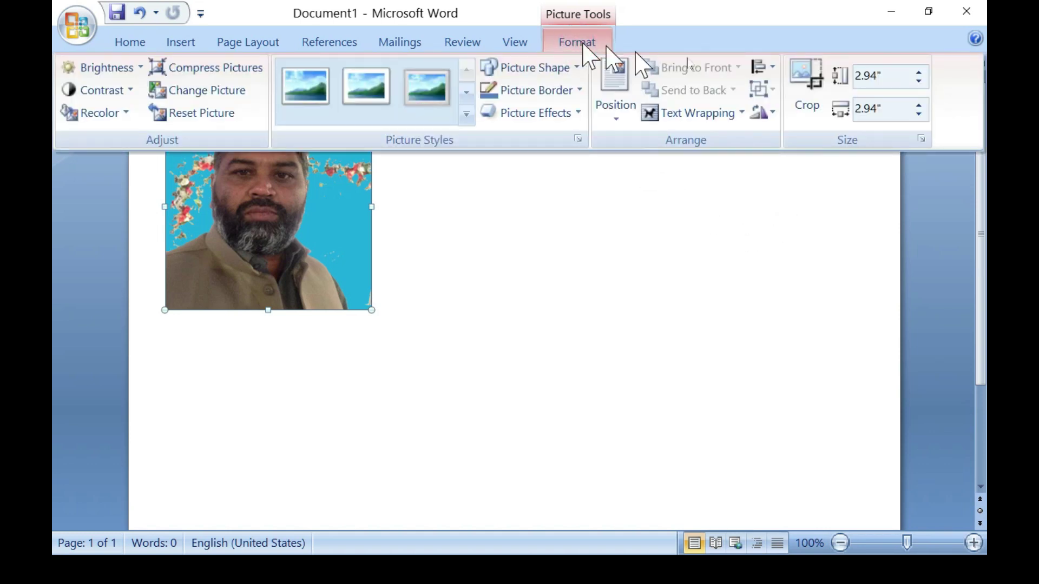
pyautogui.click(808, 98)
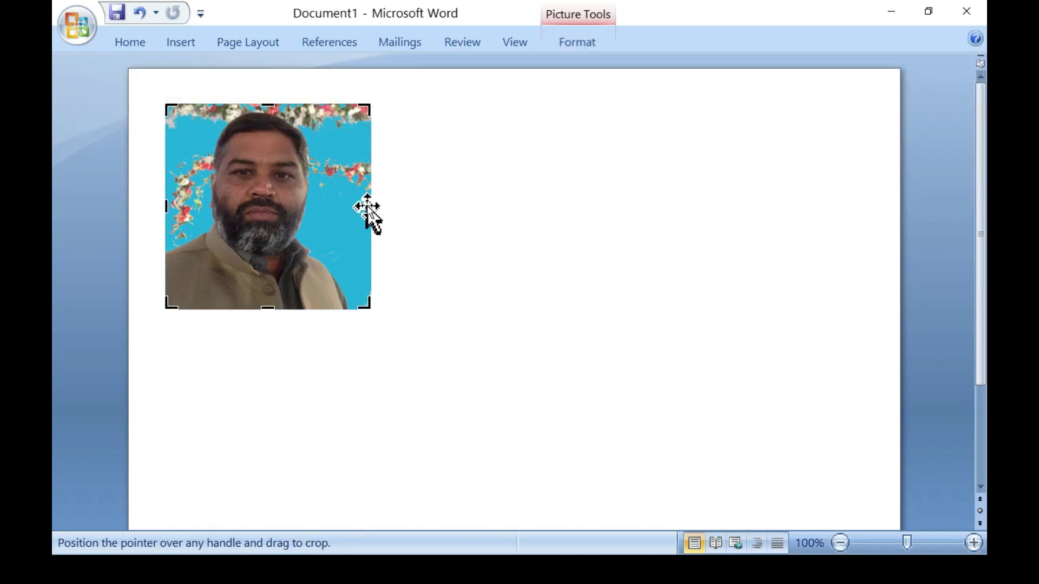
pyautogui.click(374, 211)
pyautogui.moveTo(341, 204); pyautogui.dragTo(378, 213)
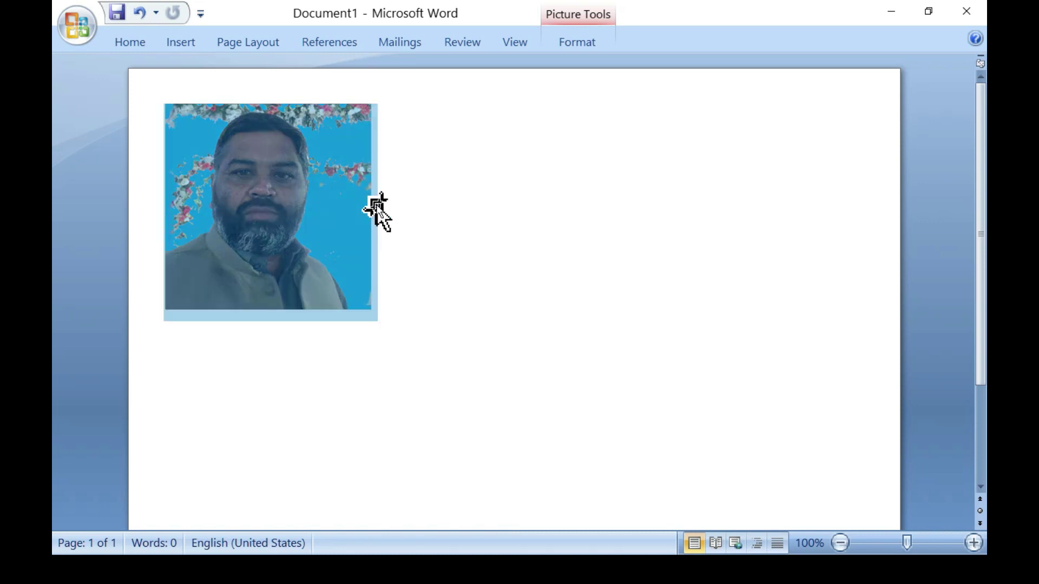
pyautogui.click(336, 215)
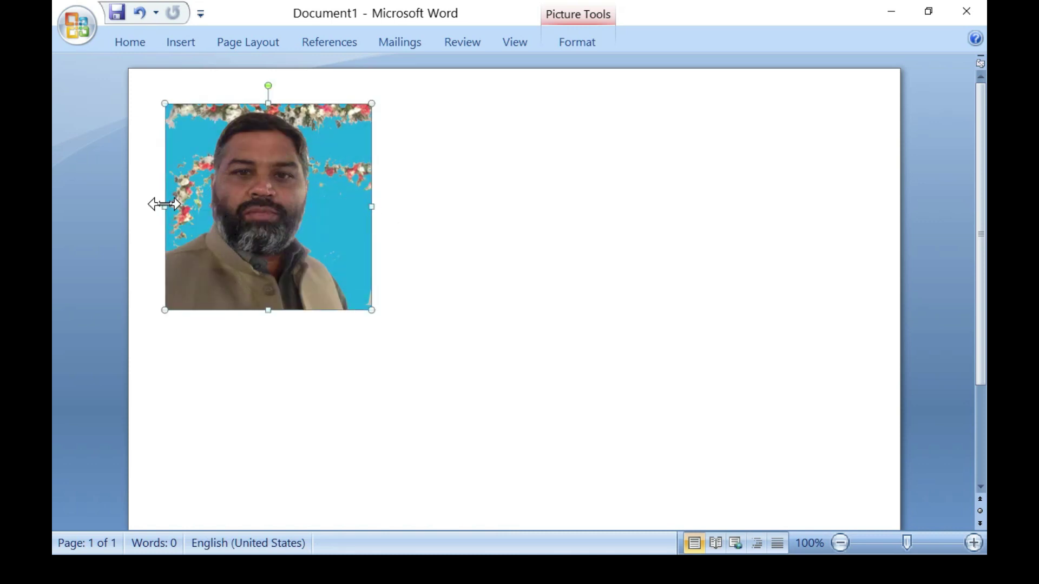
# Step: Narrow the portrait from its side and crop off its right edge
pyautogui.moveTo(171, 207); pyautogui.dragTo(200, 209)
pyautogui.moveTo(295, 221)
pyautogui.mouseDown()
pyautogui.moveTo(343, 219)
pyautogui.moveTo(309, 232)
pyautogui.mouseUp()
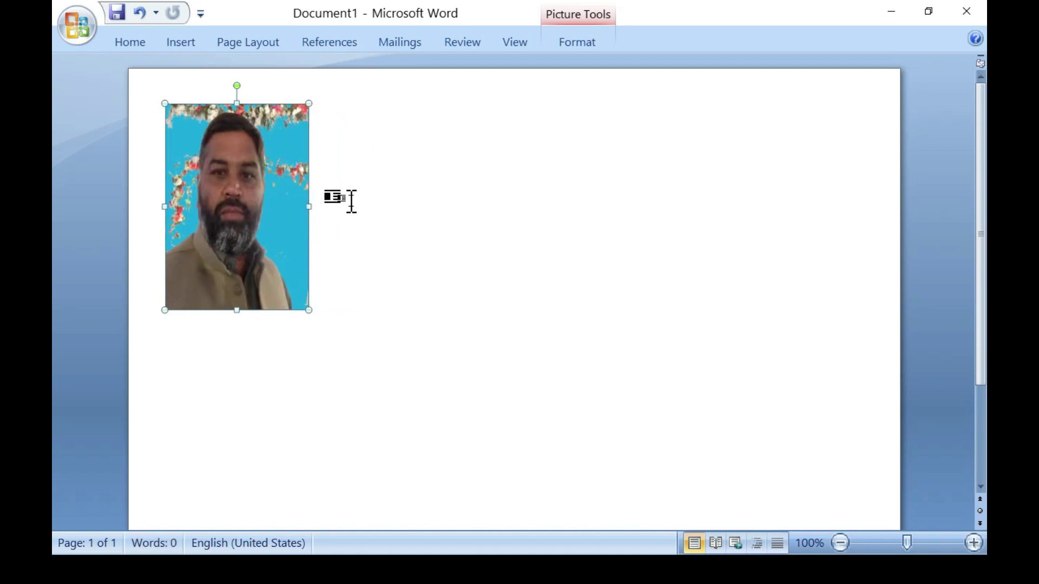
pyautogui.click(576, 42)
pyautogui.click(804, 109)
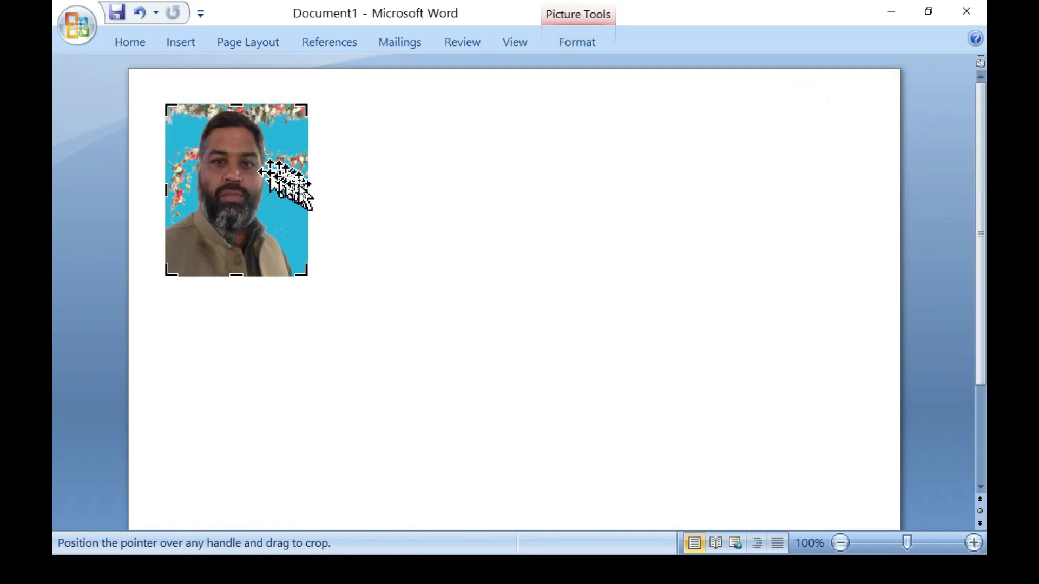
pyautogui.moveTo(306, 191); pyautogui.dragTo(288, 191)
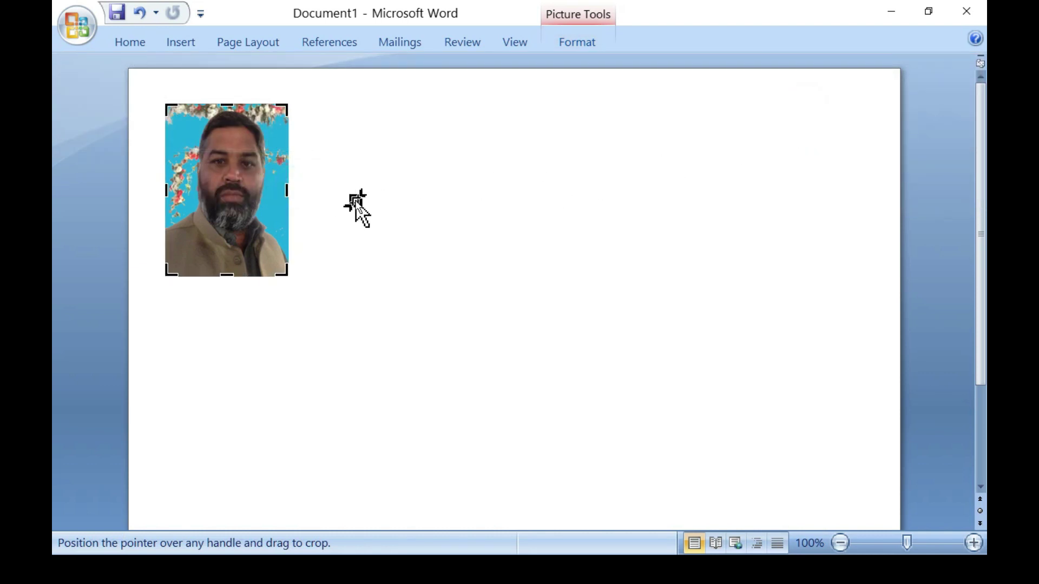
# Step: Set the portrait to Tight text wrapping and place a copy to its right
pyautogui.click(407, 214)
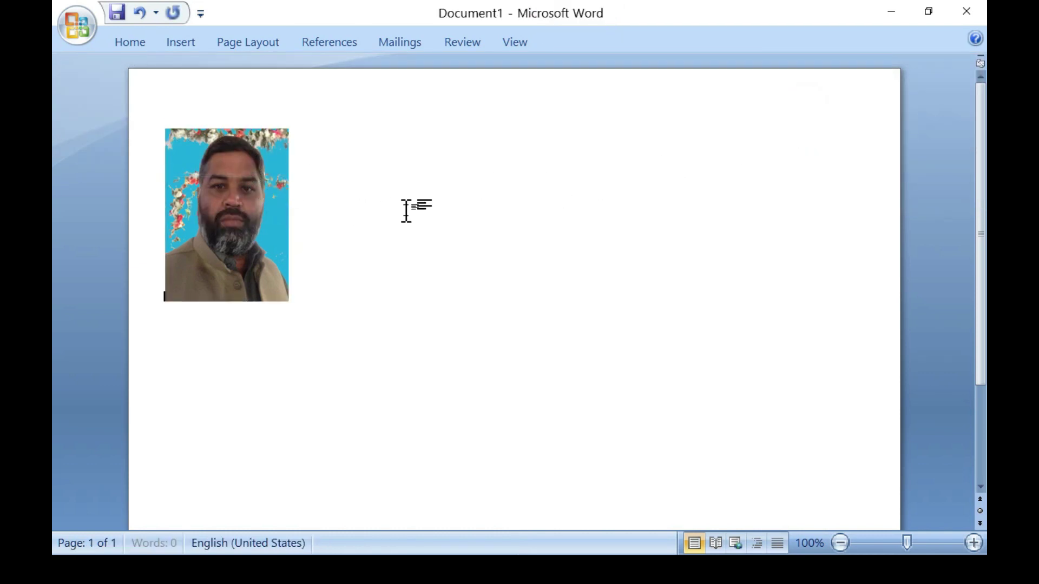
pyautogui.click(262, 202)
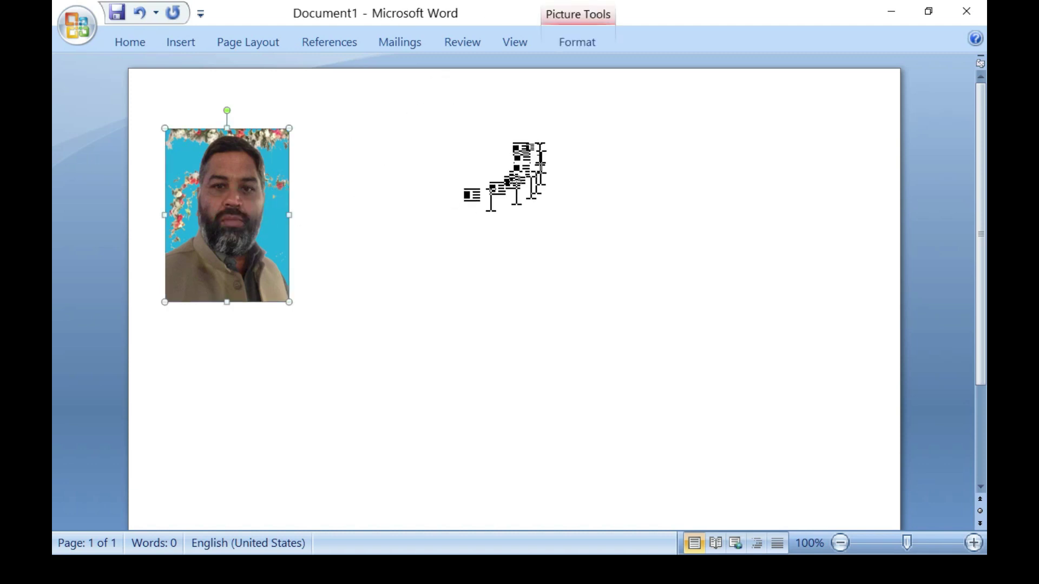
pyautogui.click(577, 44)
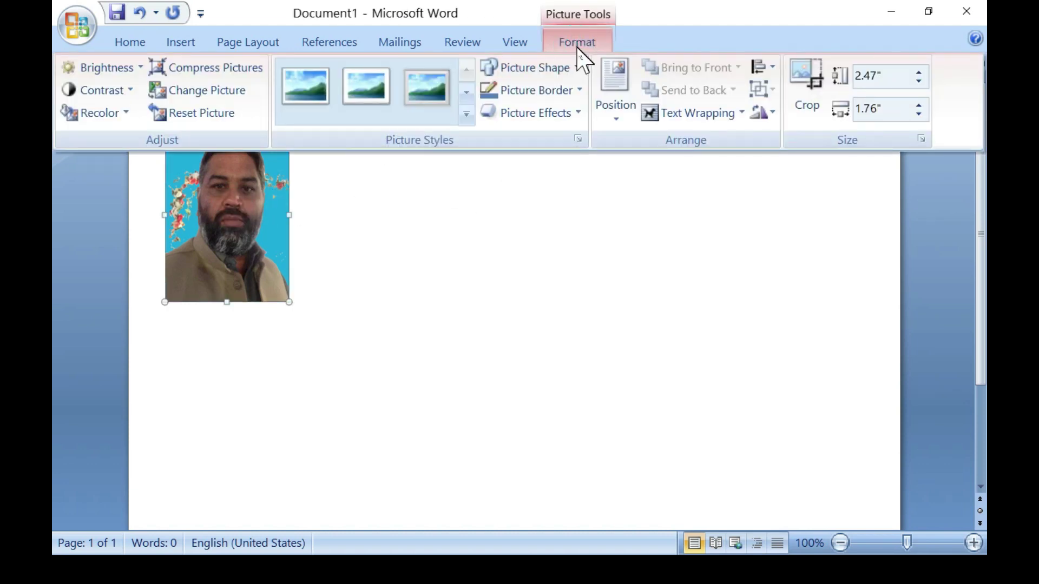
pyautogui.click(710, 113)
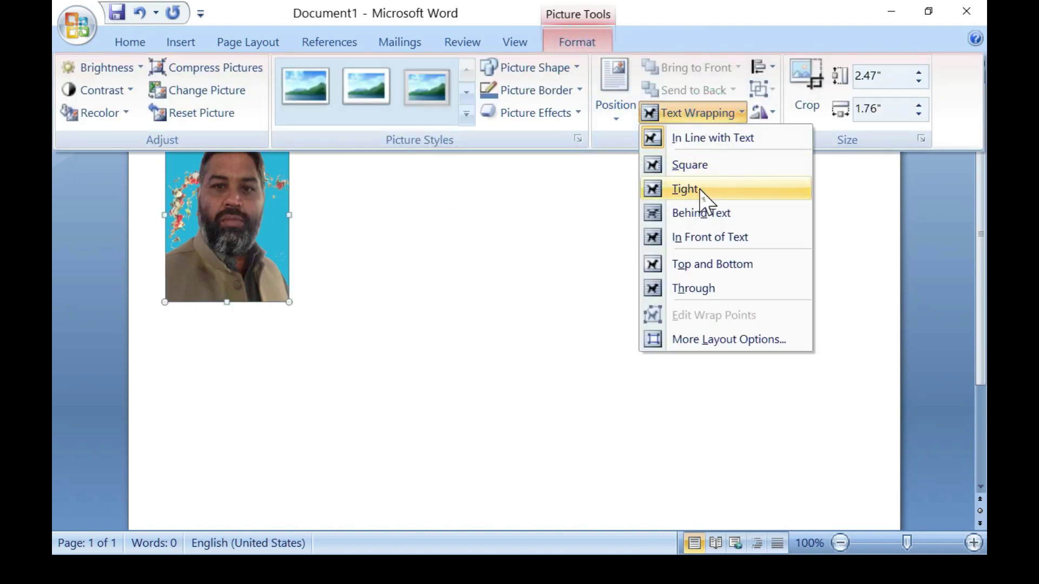
pyautogui.click(671, 188)
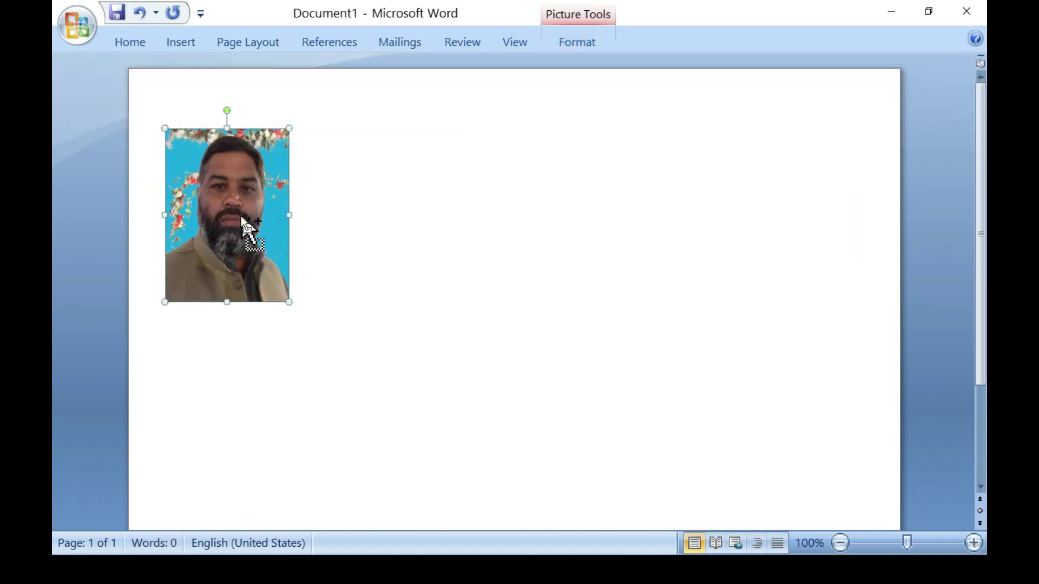
pyautogui.moveTo(247, 222)
pyautogui.mouseDown()
pyautogui.moveTo(493, 209)
pyautogui.moveTo(619, 186)
pyautogui.moveTo(614, 195)
pyautogui.mouseUp()
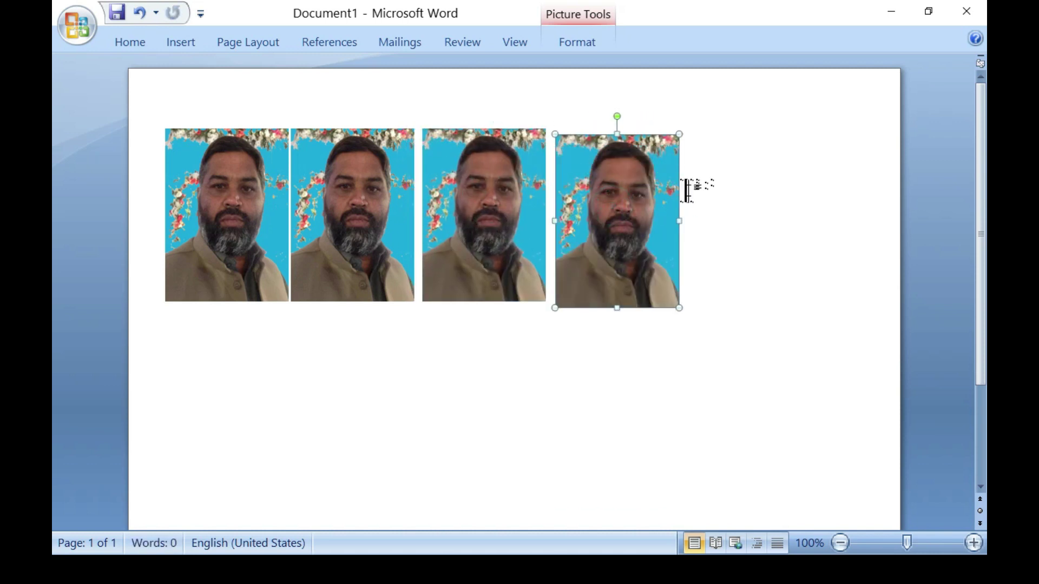
# Step: Add a fifth copy to the row, then copy all five portraits into a second row below
pyautogui.moveTo(676, 200); pyautogui.dragTo(798, 201)
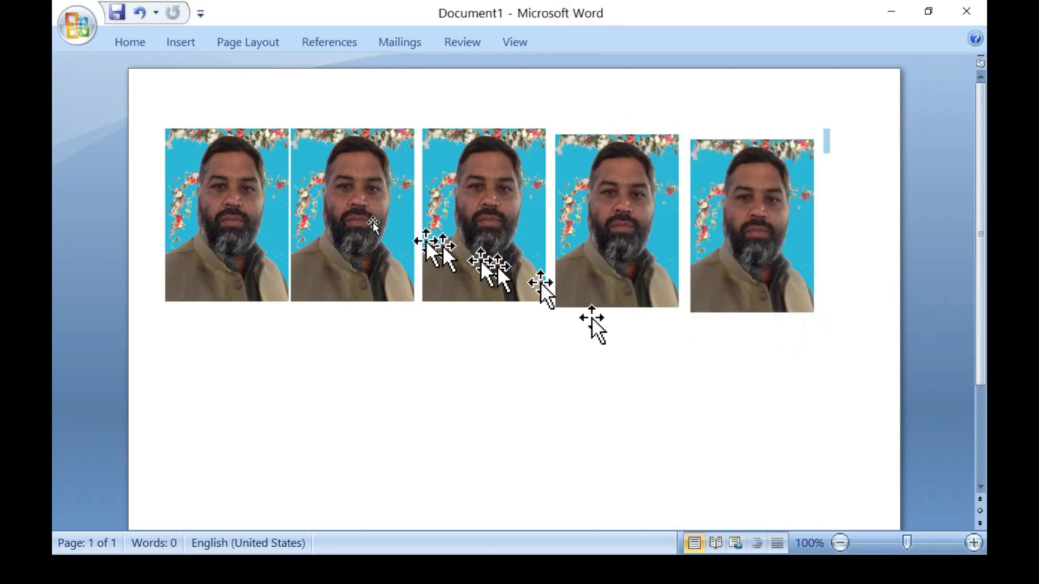
pyautogui.click(267, 181)
pyautogui.keyDown('ctrl'); pyautogui.click(344, 192); pyautogui.keyUp('ctrl')
pyautogui.keyDown('ctrl'); pyautogui.click(487, 197); pyautogui.keyUp('ctrl')
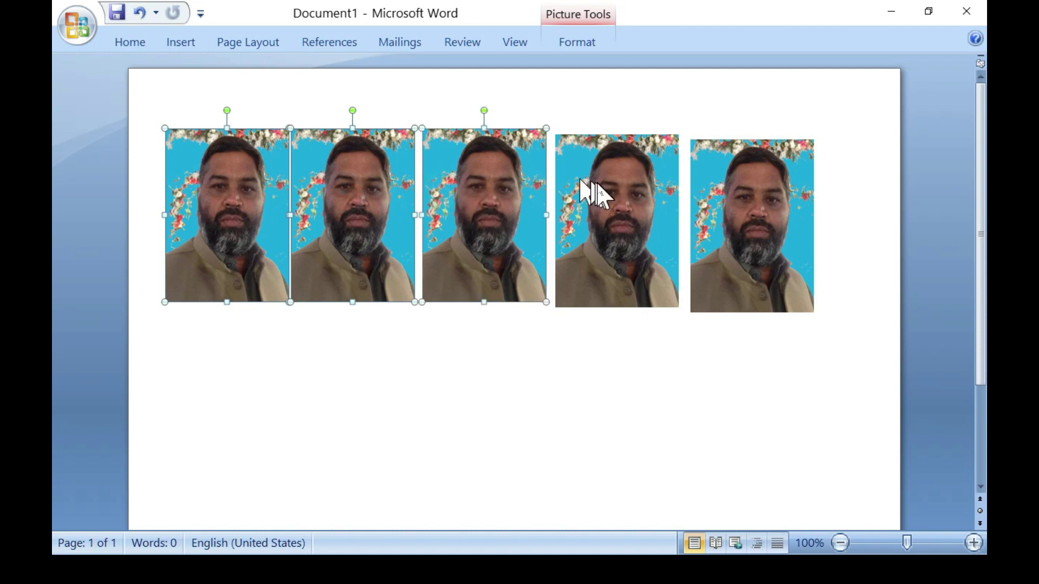
pyautogui.keyDown('ctrl'); pyautogui.click(598, 190); pyautogui.keyUp('ctrl')
pyautogui.keyDown('ctrl'); pyautogui.click(764, 194); pyautogui.keyUp('ctrl')
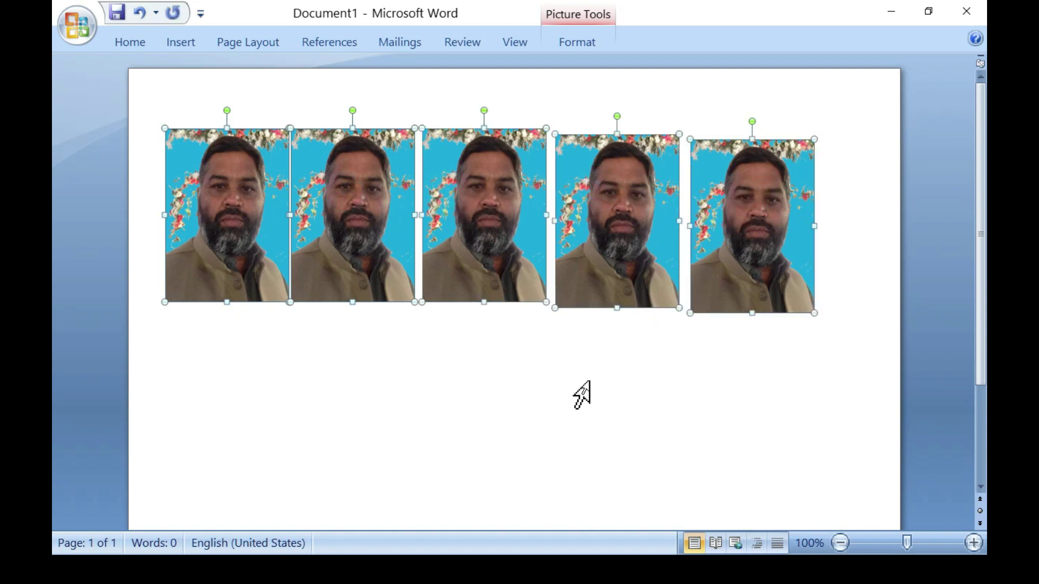
pyautogui.moveTo(477, 219)
pyautogui.mouseDown()
pyautogui.moveTo(490, 229)
pyautogui.moveTo(511, 427)
pyautogui.moveTo(494, 424)
pyautogui.mouseUp()
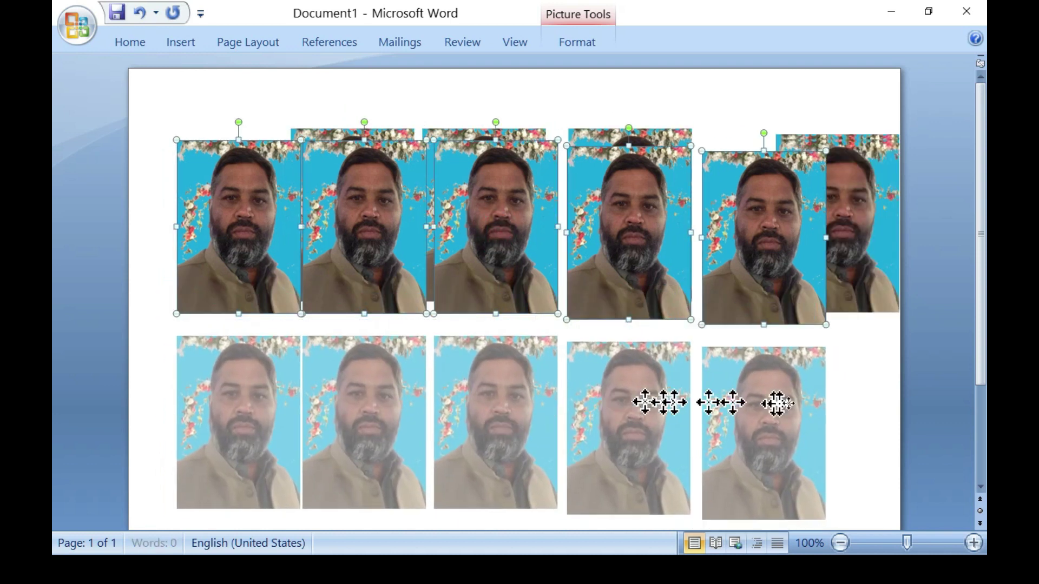
pyautogui.click(853, 348)
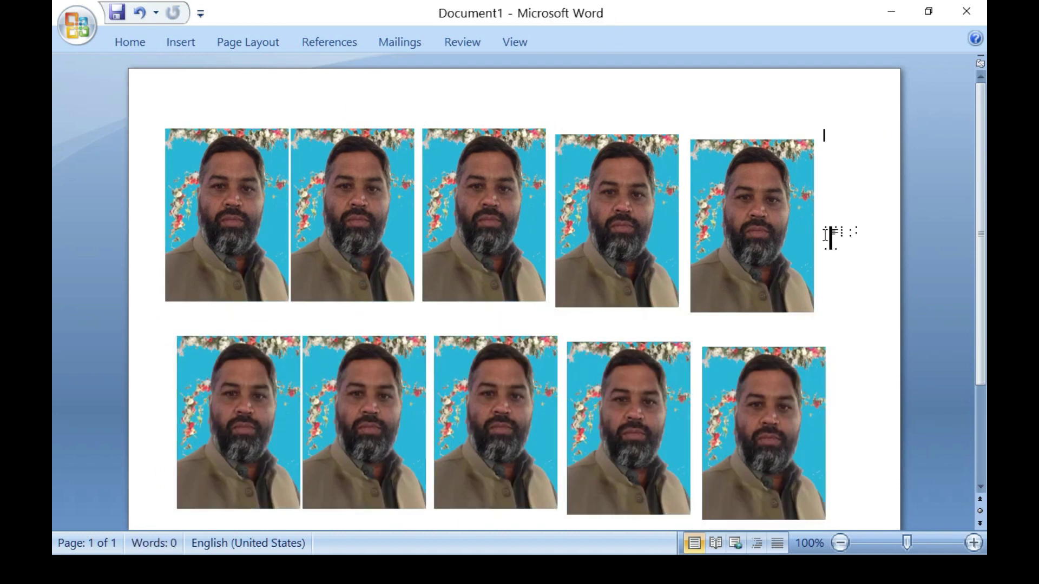
# Step: Undo the last change and realign the second and third top-row portraits
pyautogui.hotkey('ctrl', 'z')
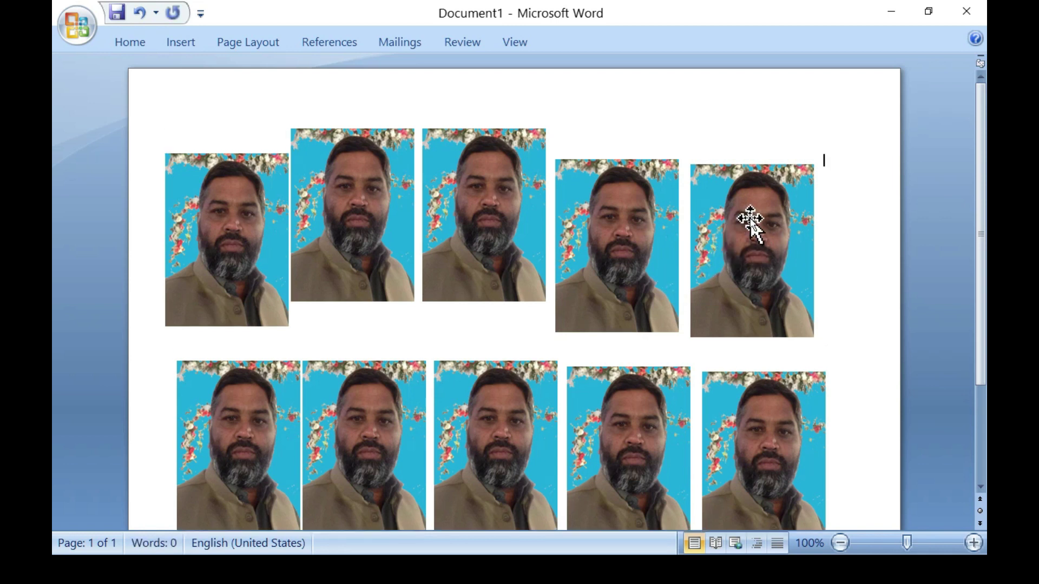
pyautogui.moveTo(486, 212); pyautogui.dragTo(490, 242)
pyautogui.moveTo(379, 232)
pyautogui.mouseDown()
pyautogui.moveTo(393, 258)
pyautogui.moveTo(378, 250)
pyautogui.mouseUp()
# Step: Select all ten portraits and set their height to 5.23 cm in the Size dialog
pyautogui.click(501, 142)
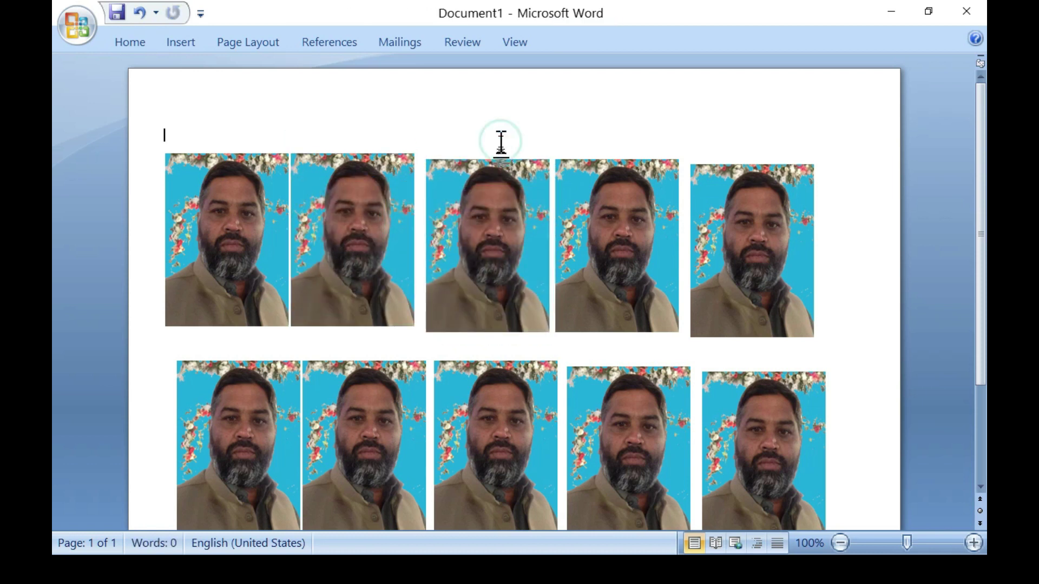
pyautogui.click(181, 186)
pyautogui.keyDown('ctrl'); pyautogui.click(795, 481); pyautogui.keyUp('ctrl')
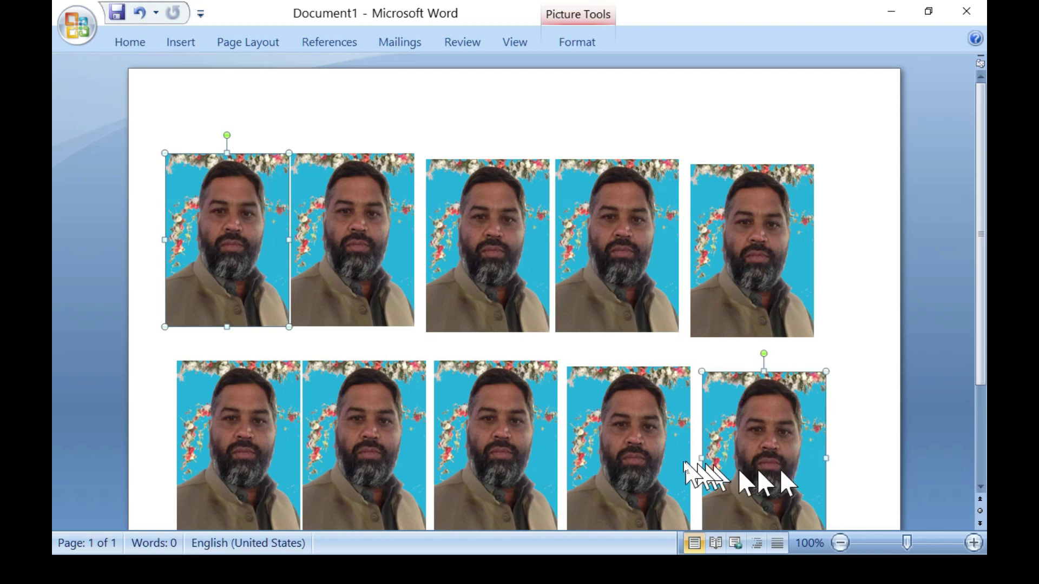
pyautogui.keyDown('ctrl'); pyautogui.click(628, 454); pyautogui.keyUp('ctrl')
pyautogui.keyDown('ctrl'); pyautogui.click(486, 430); pyautogui.keyUp('ctrl')
pyautogui.keyDown('ctrl'); pyautogui.click(339, 427); pyautogui.keyUp('ctrl')
pyautogui.keyDown('ctrl'); pyautogui.click(255, 417); pyautogui.keyUp('ctrl')
pyautogui.keyDown('ctrl'); pyautogui.click(320, 303); pyautogui.keyUp('ctrl')
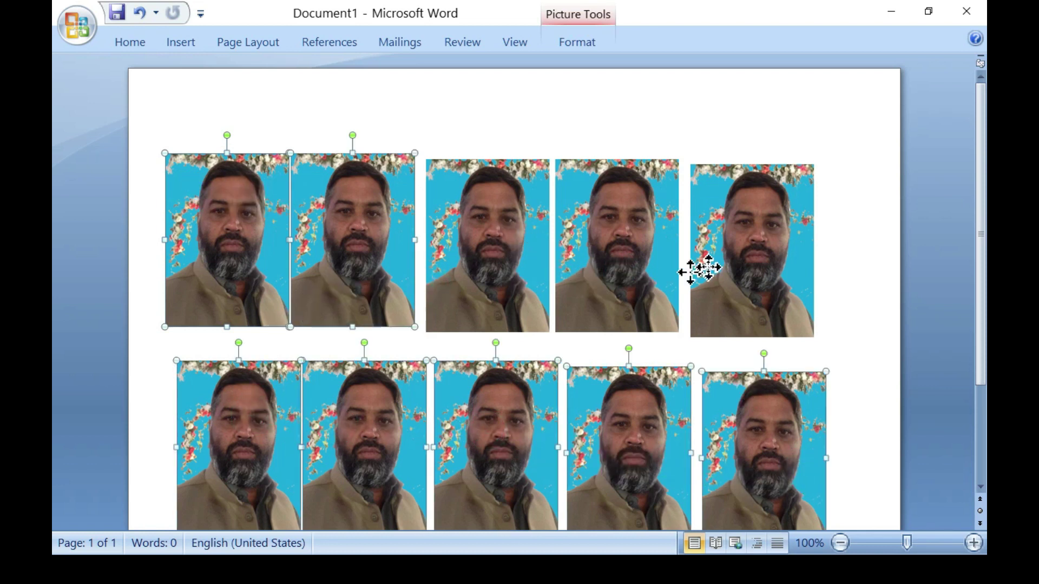
pyautogui.rightClick(741, 247)
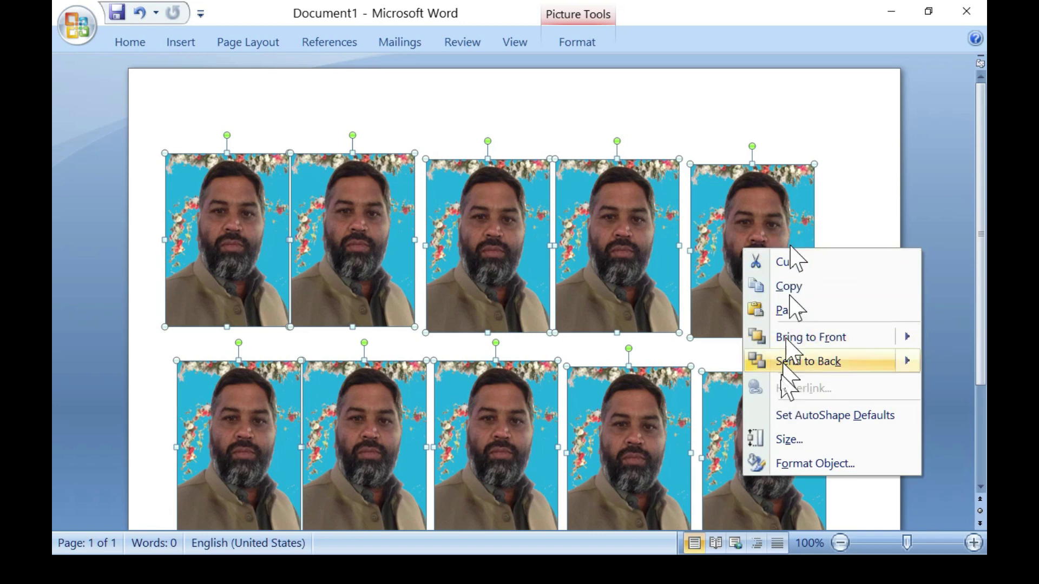
pyautogui.click(781, 439)
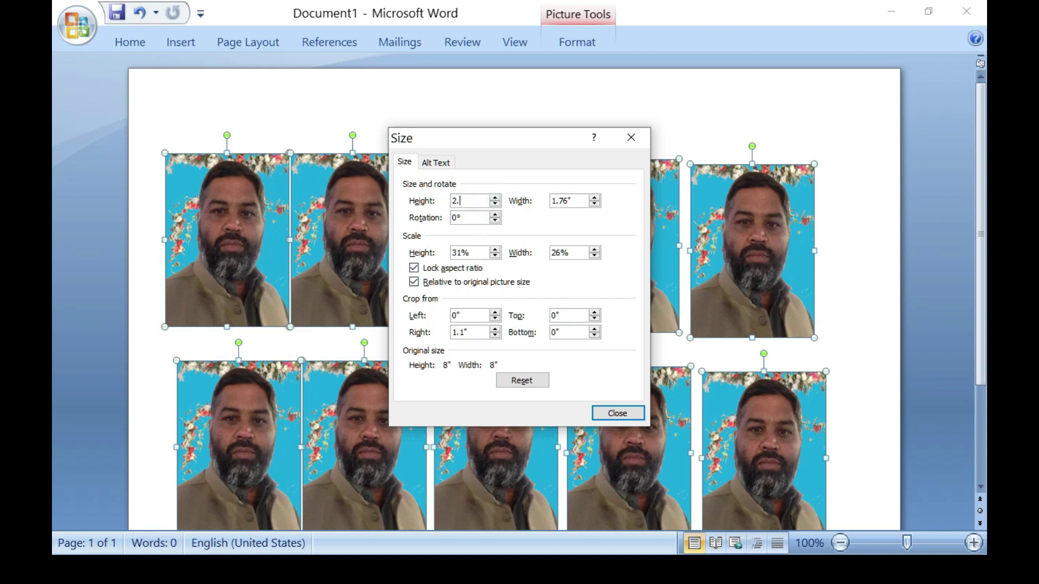
pyautogui.write('5')
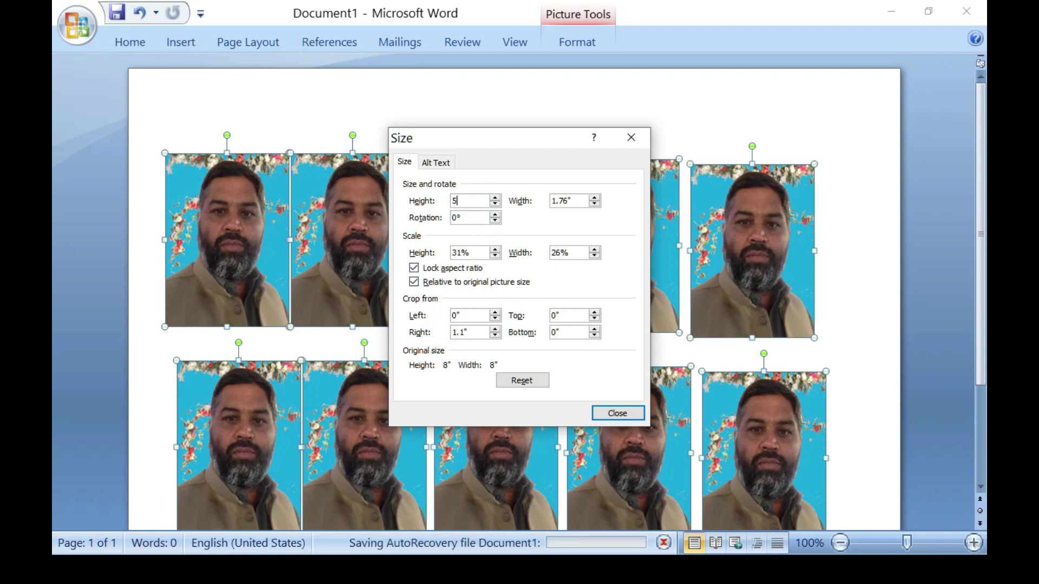
pyautogui.write('.23 c')
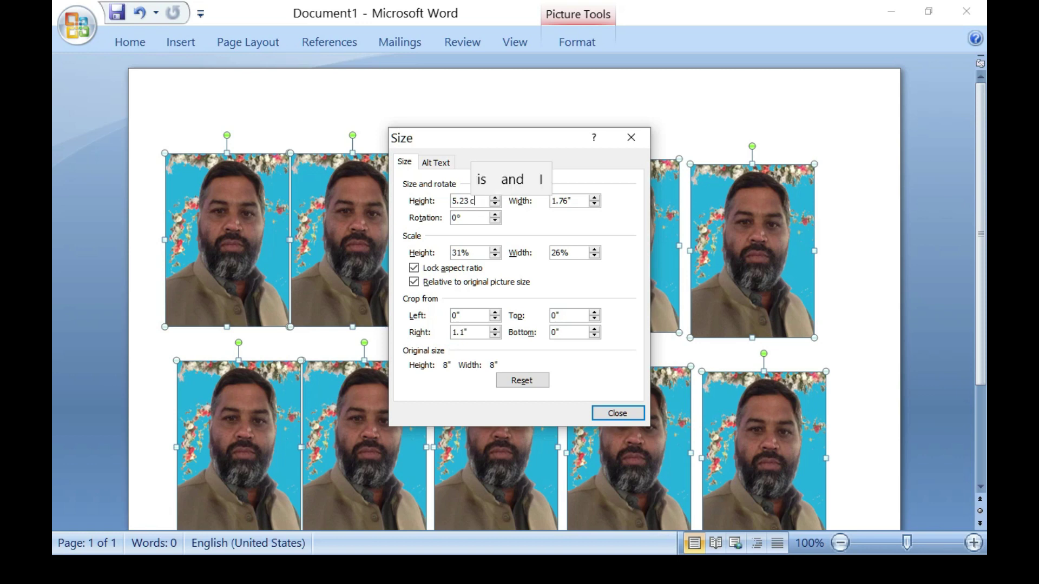
pyautogui.write('m')
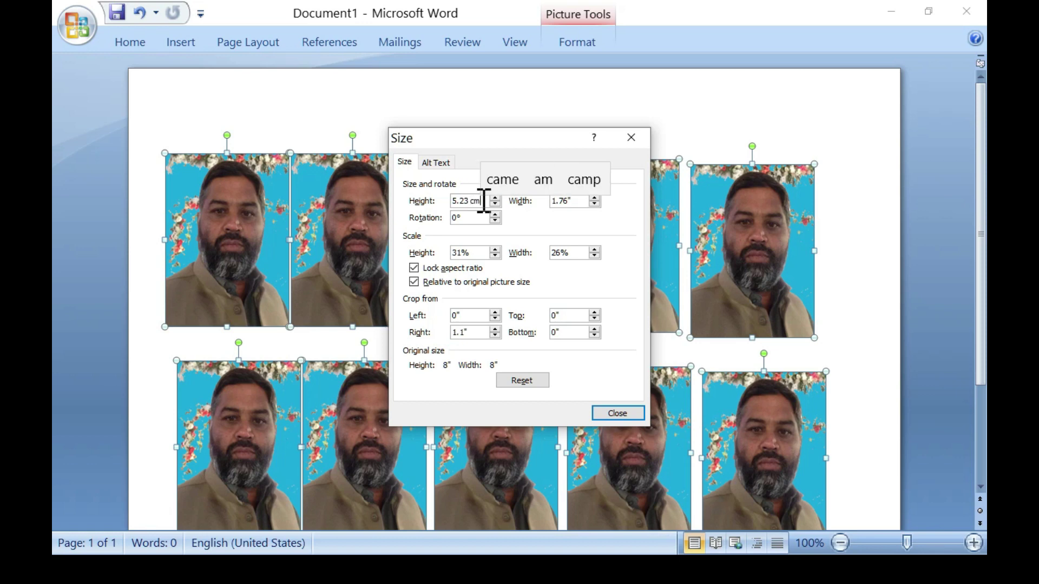
pyautogui.click(618, 412)
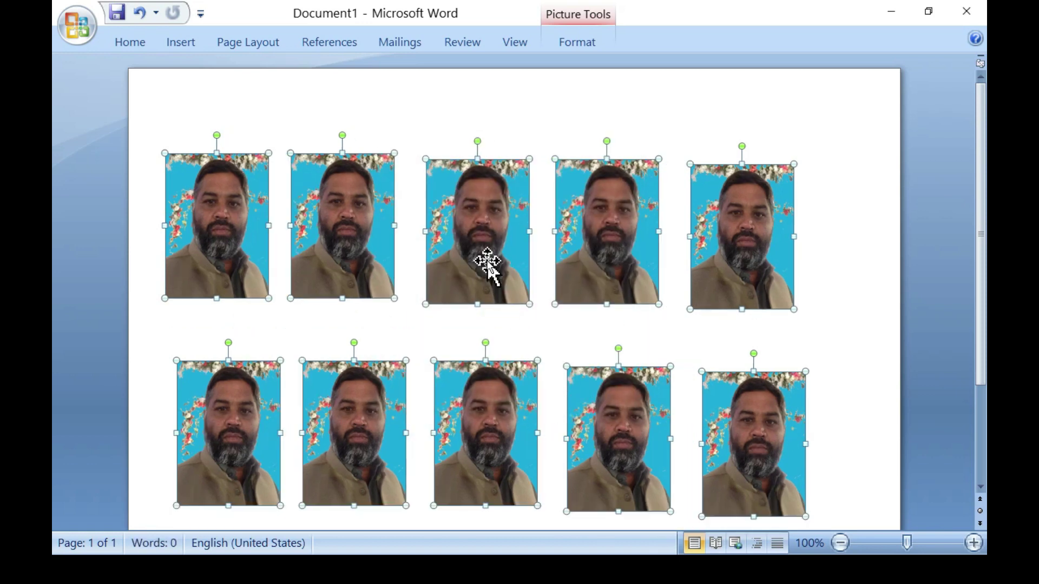
pyautogui.scroll(-3, 633, 284)
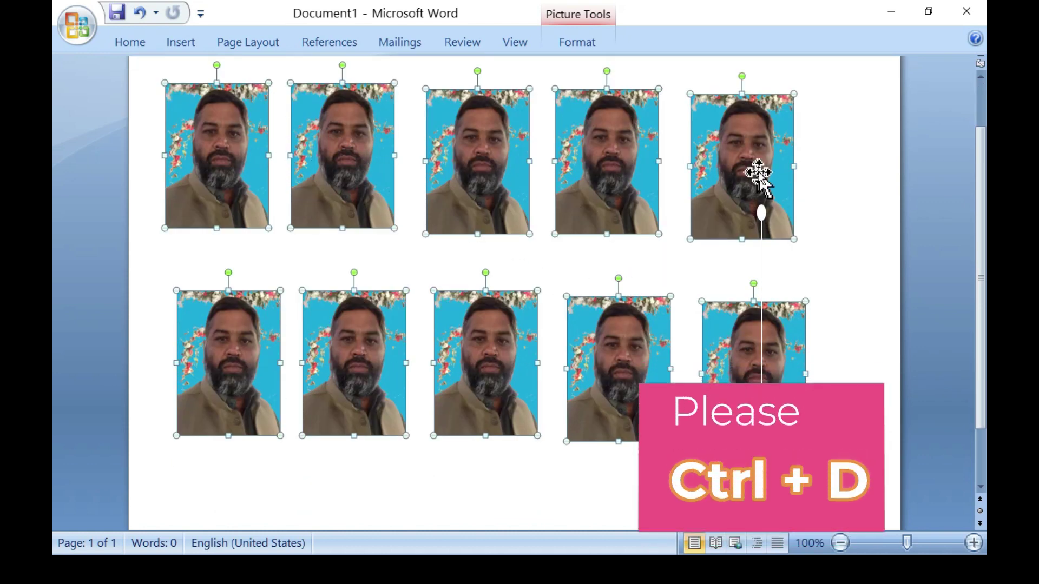
pyautogui.click(860, 164)
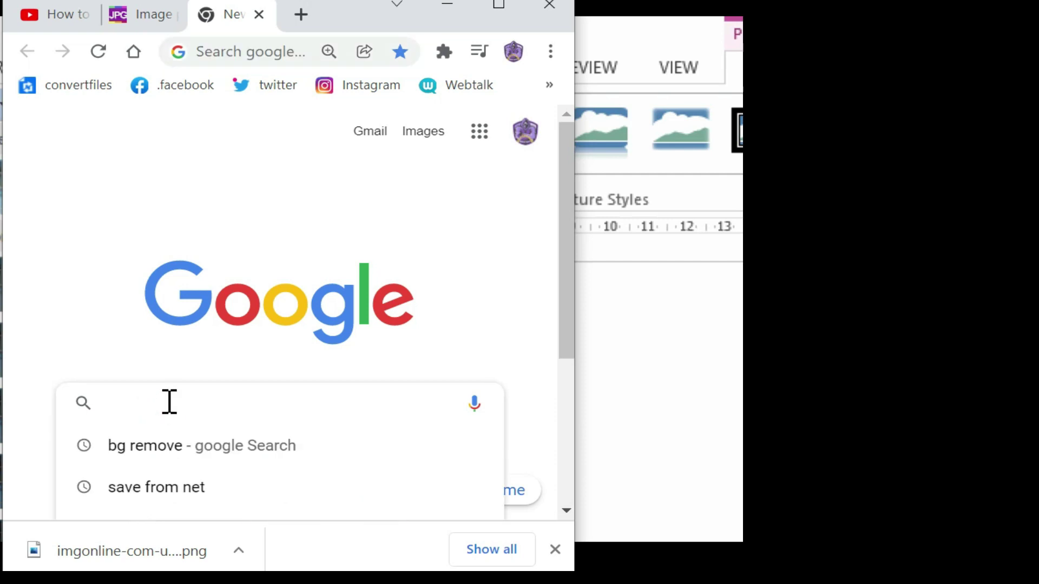
# Step: Search Google for 'bg remove', open the remove.bg result, and maximize the browser window
pyautogui.click(169, 448)
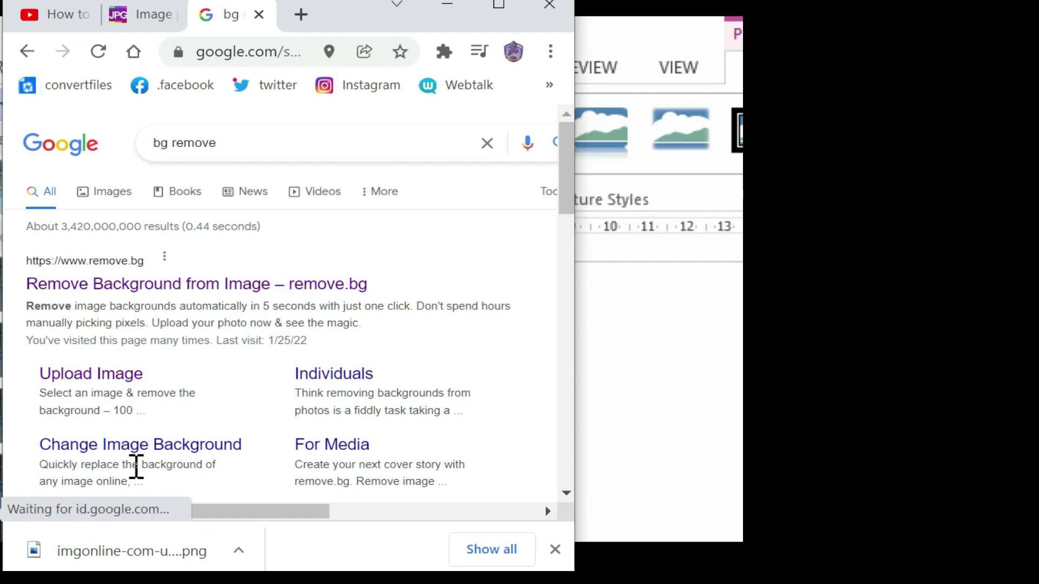
pyautogui.click(134, 292)
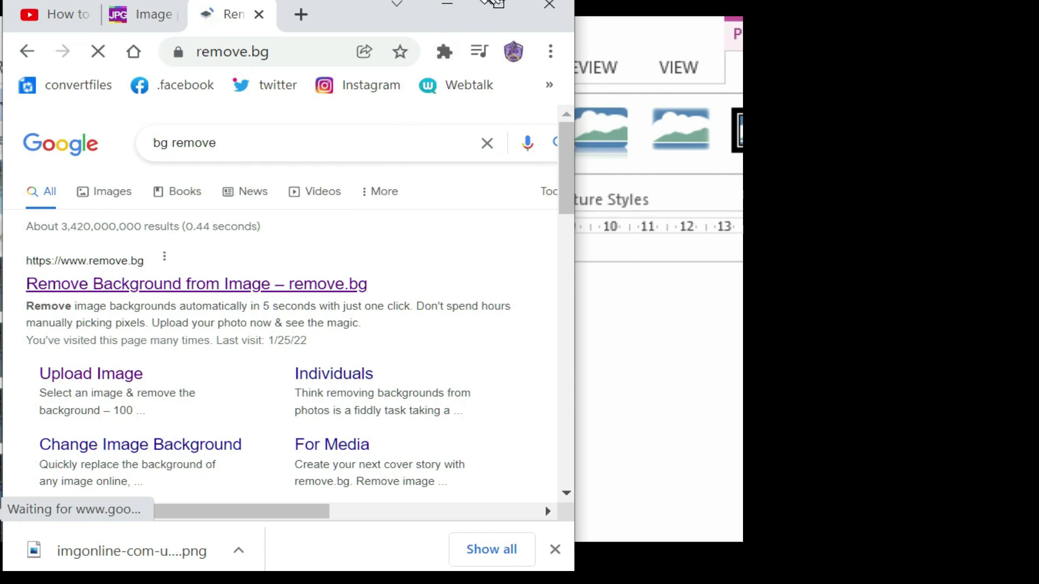
pyautogui.click(508, 8)
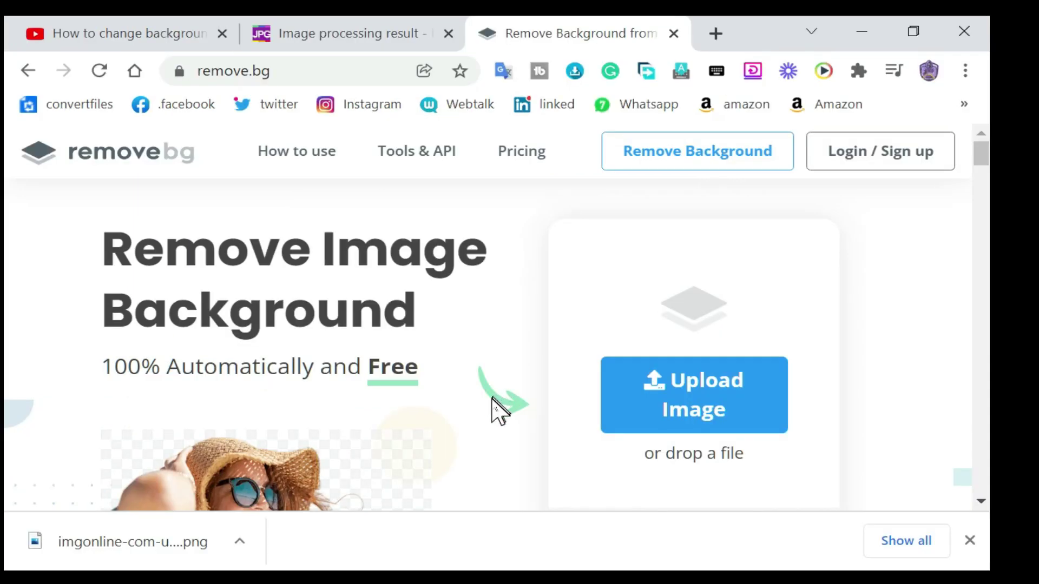
# Step: Upload the imgonline portrait to remove.bg and save the transparent 500 × 500 PNG to the Desktop
pyautogui.click(614, 394)
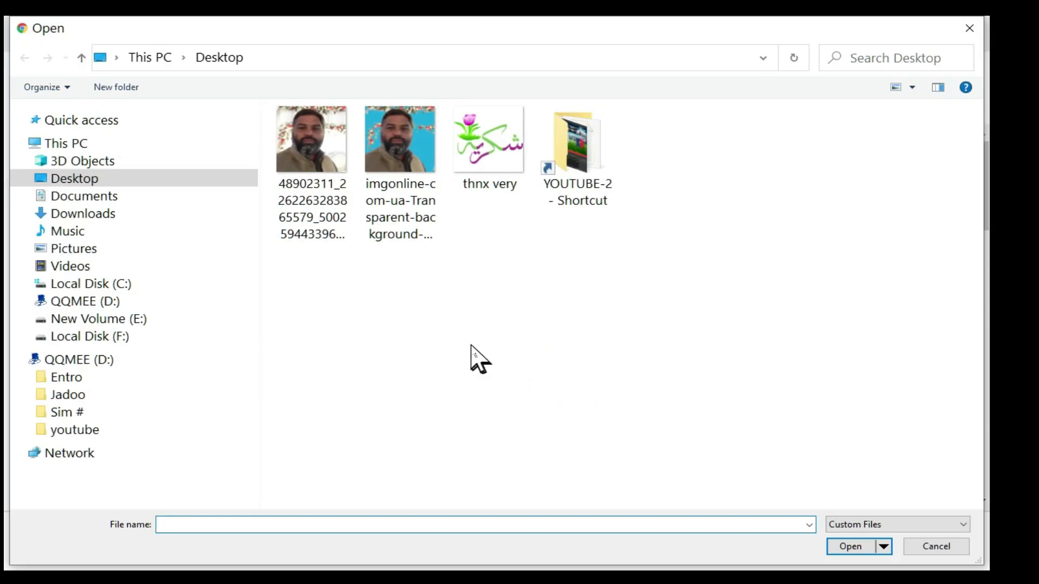
pyautogui.doubleClick(411, 186)
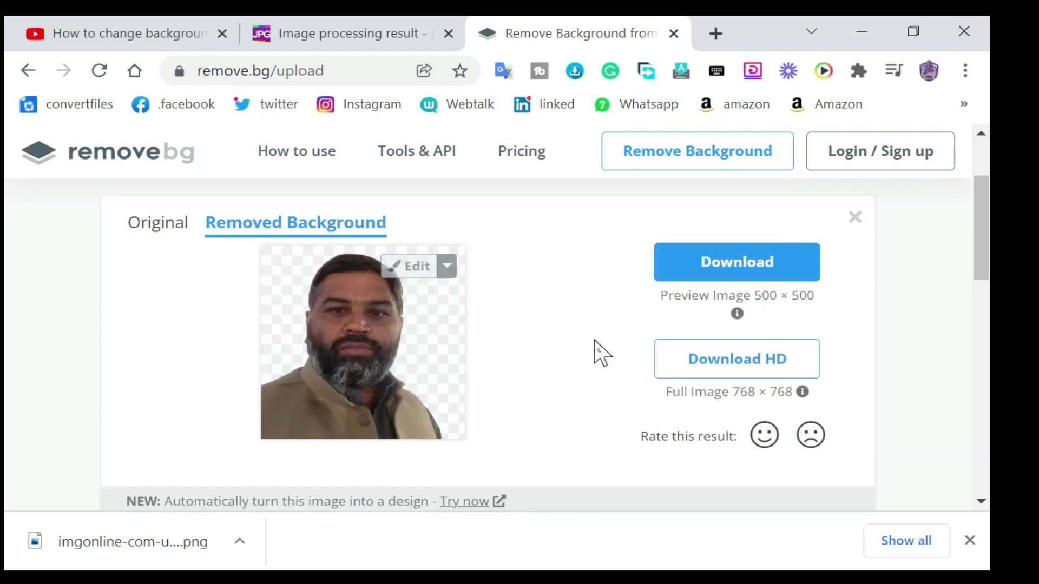
pyautogui.click(682, 265)
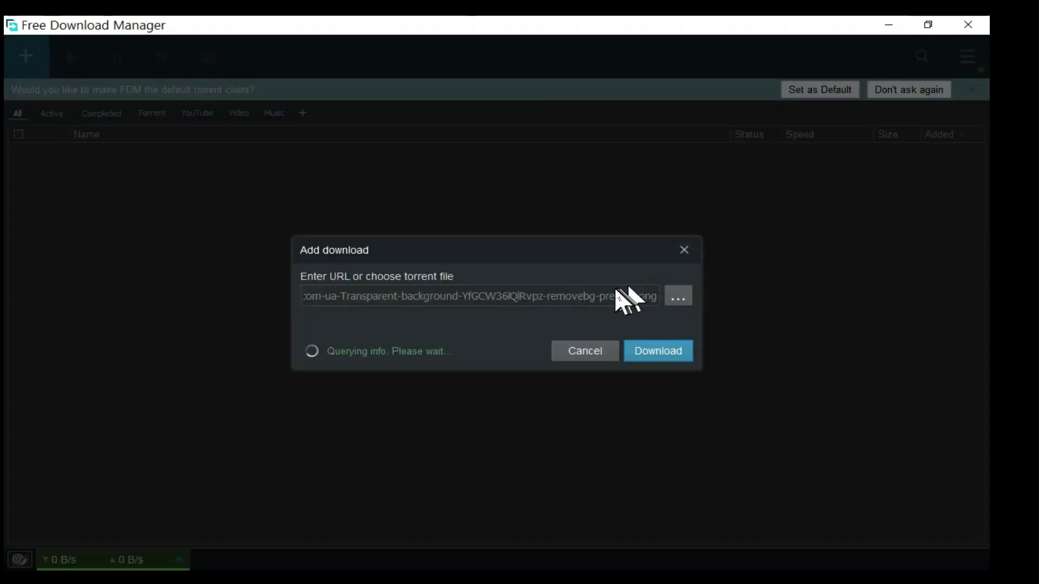
pyautogui.click(579, 357)
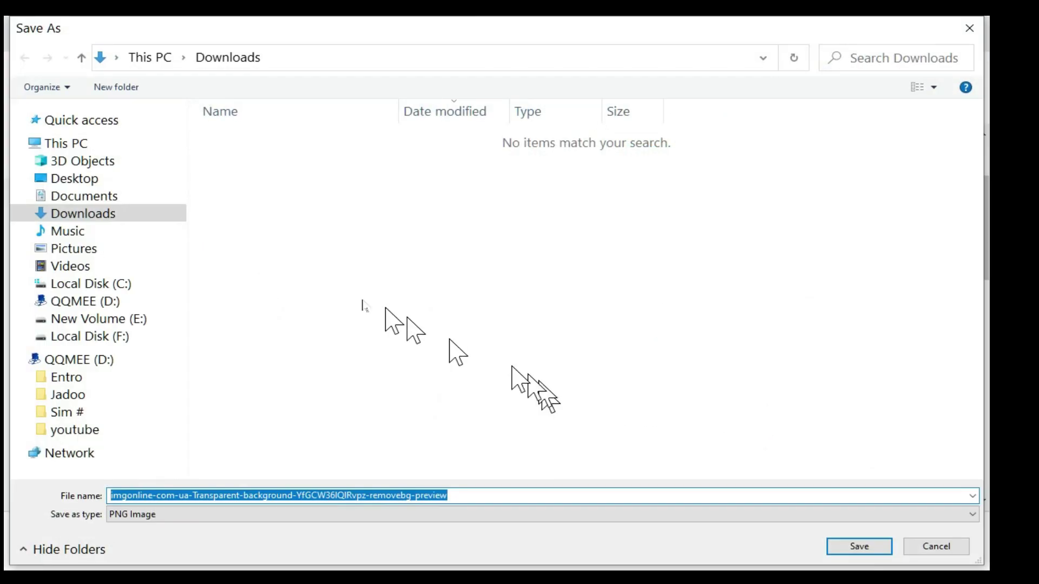
pyautogui.click(67, 179)
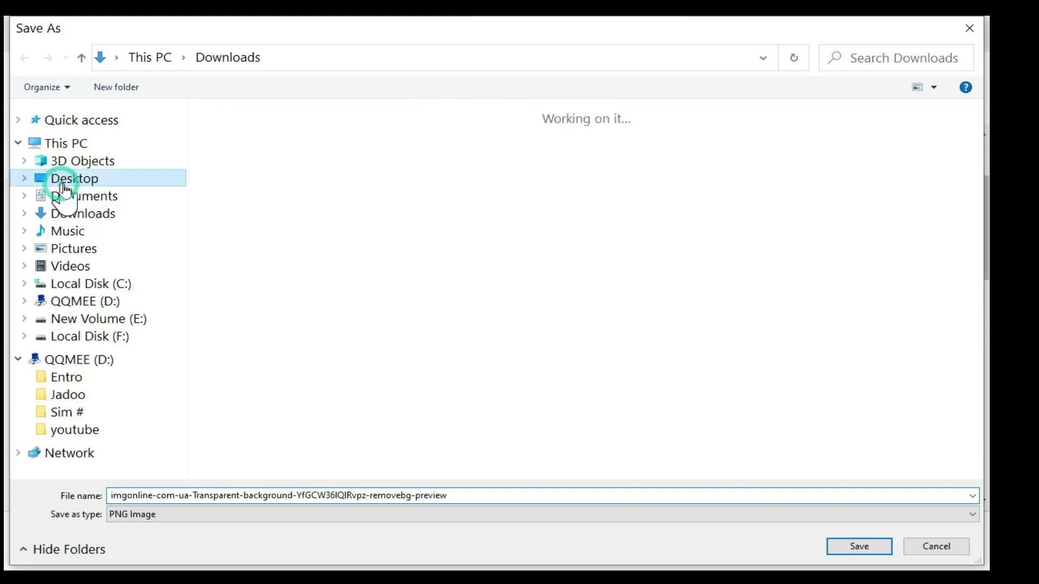
pyautogui.click(854, 548)
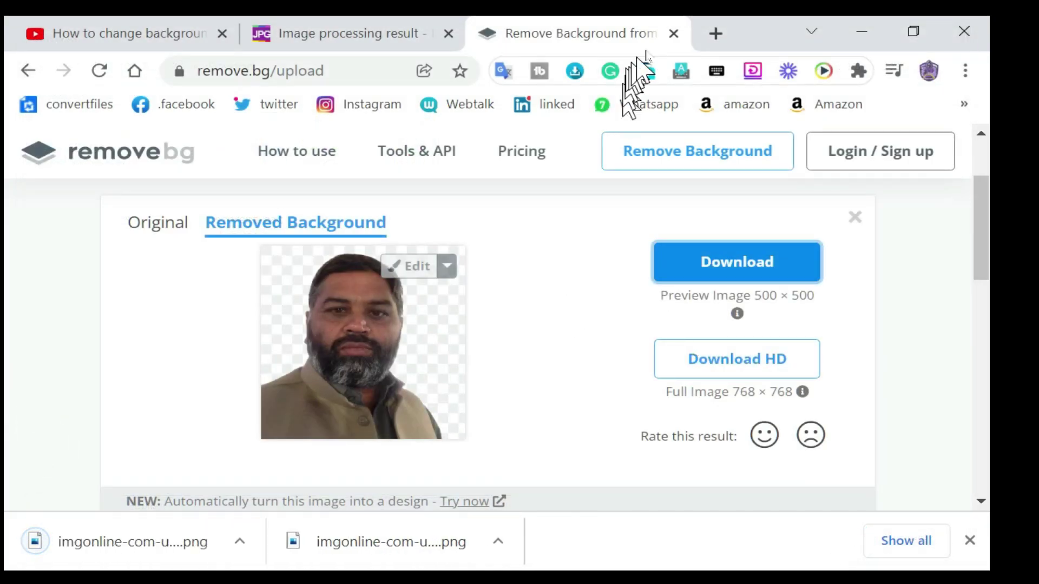
# Step: Minimize Photos and load the imgonline.com.ua/eng/ address, pasted from Notepad, in a new Chrome tab
pyautogui.click(725, 34)
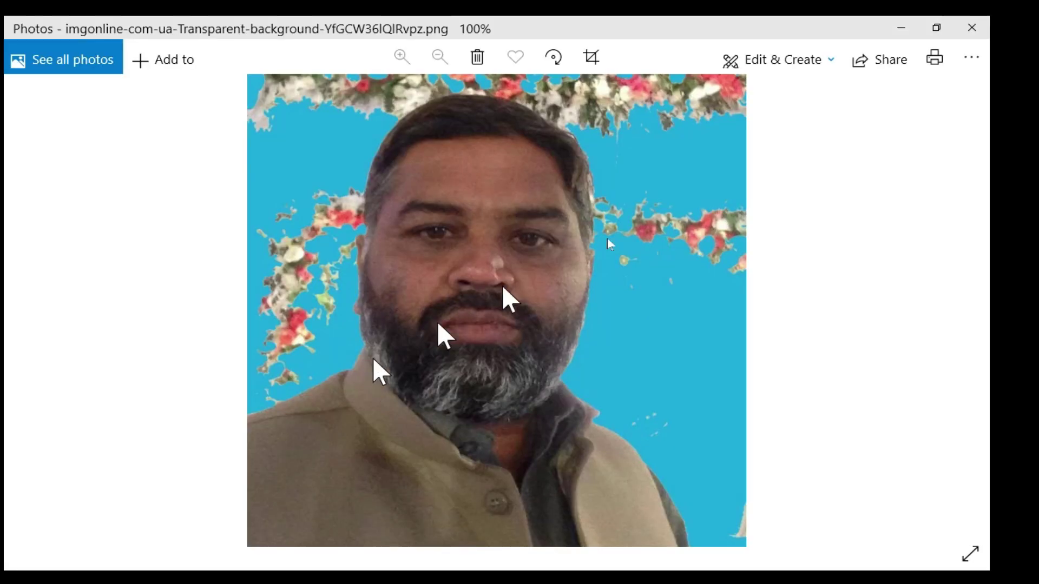
pyautogui.click(903, 27)
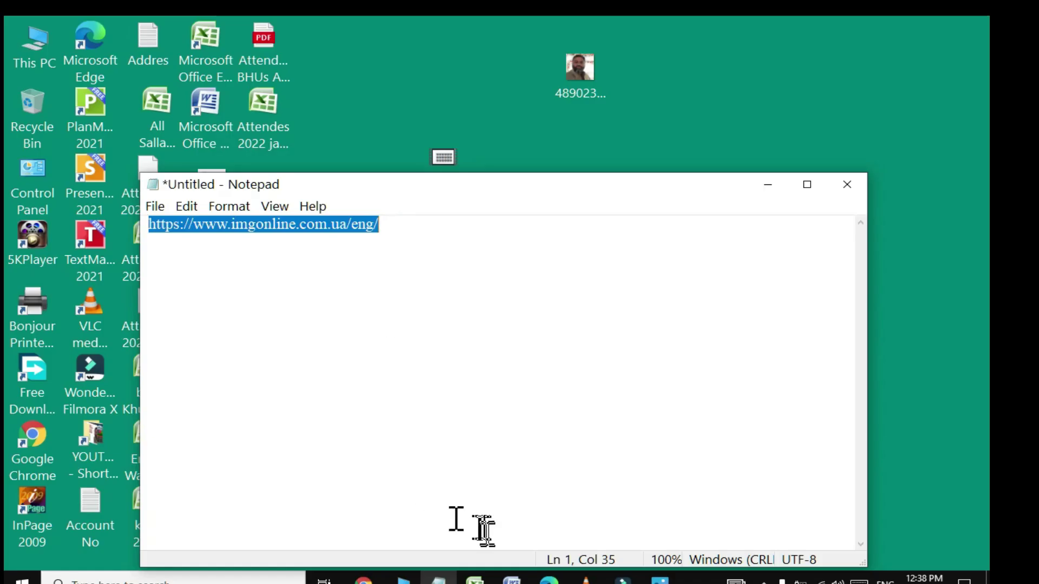
pyautogui.click(363, 580)
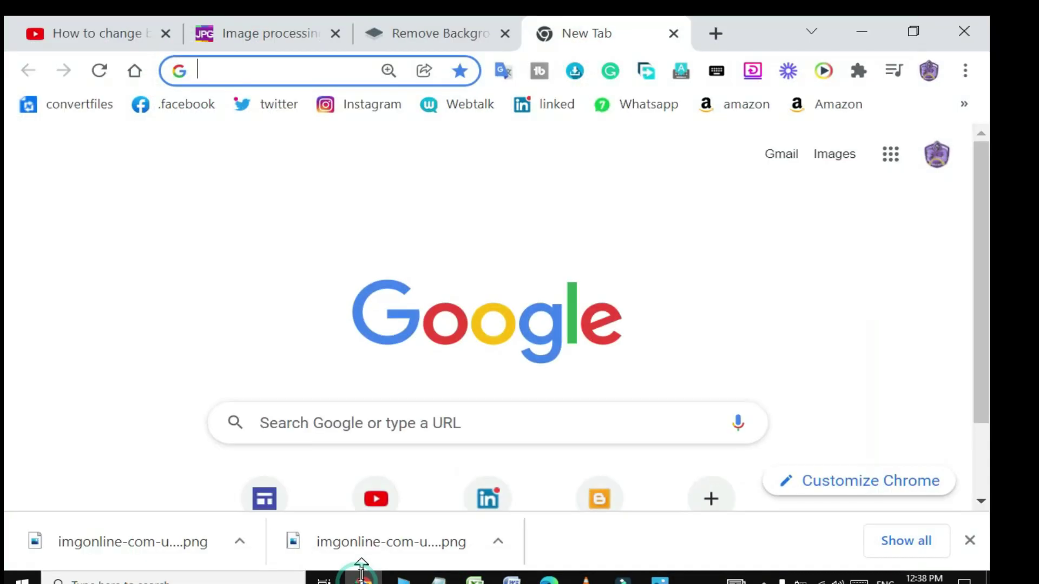
pyautogui.click(351, 433)
pyautogui.write('https://www.imgonline.com.ua/eng/')
pyautogui.press('Return')
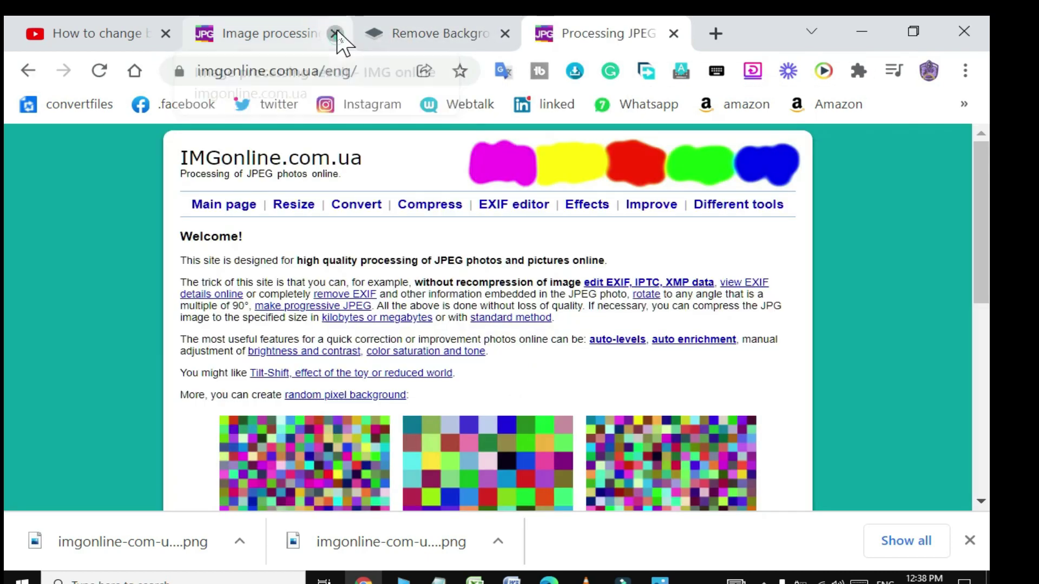
# Step: Close the old processing tab and go to IMGonline's single-colour background replacement tool
pyautogui.click(335, 34)
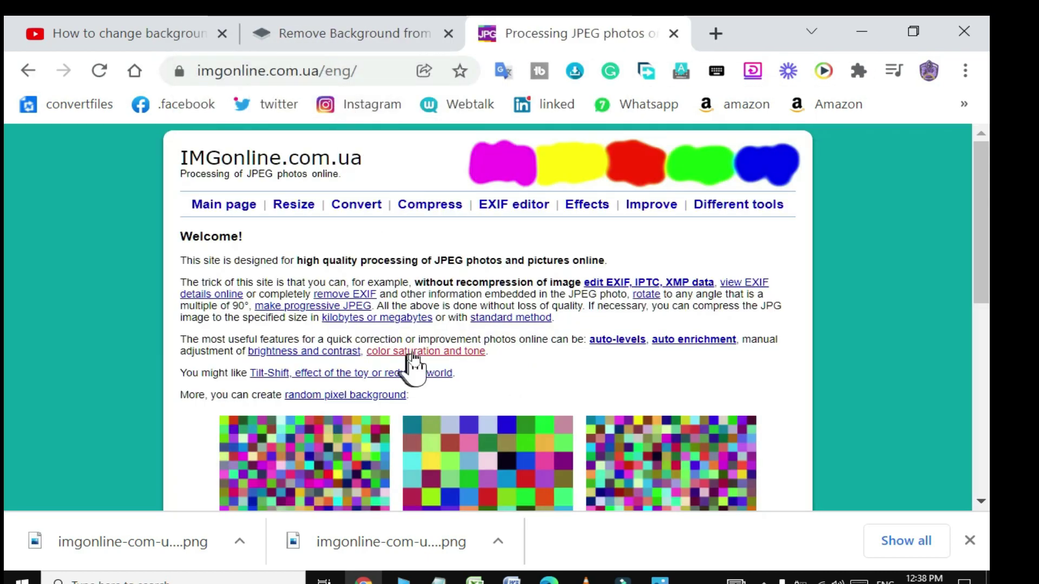
pyautogui.click(719, 206)
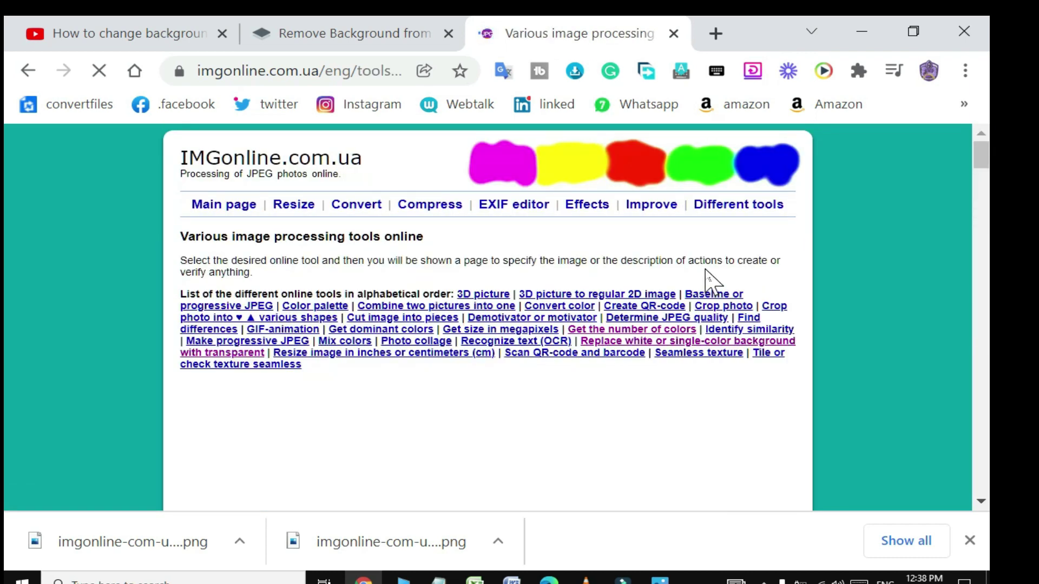
pyautogui.click(694, 346)
pyautogui.scroll(-4, 425, 295)
pyautogui.scroll(-4, 425, 294)
pyautogui.scroll(-5, 425, 293)
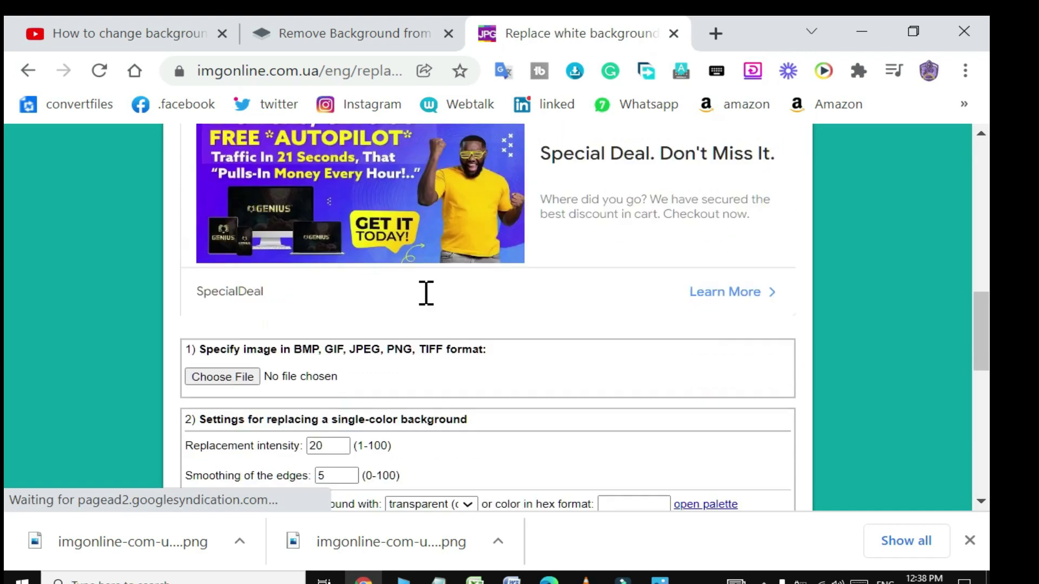
pyautogui.scroll(-4, 425, 292)
# Step: Upload the background-removed portrait, choose pink as the new background and run the replacement
pyautogui.click(219, 172)
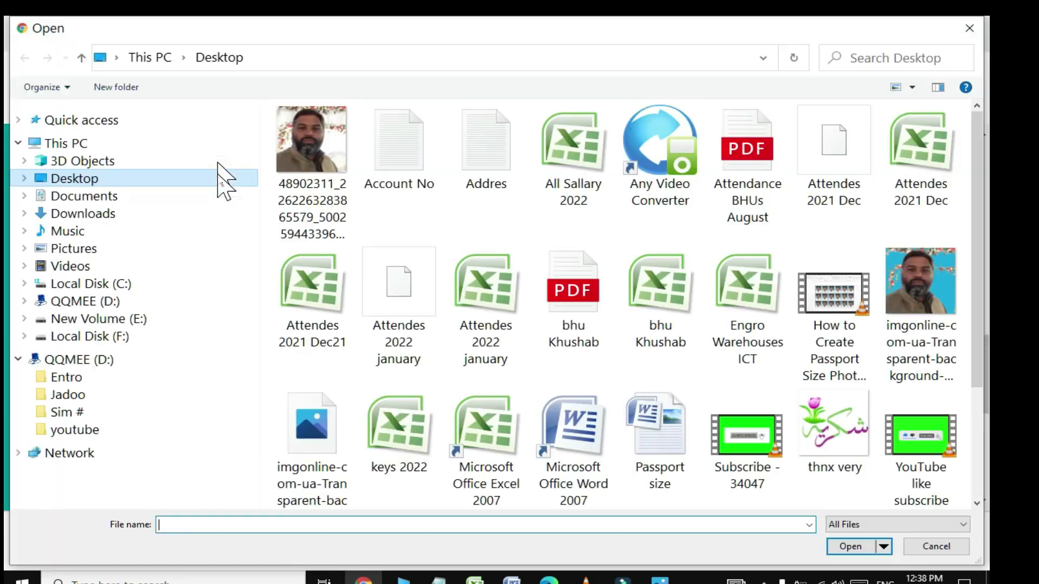
pyautogui.doubleClick(318, 449)
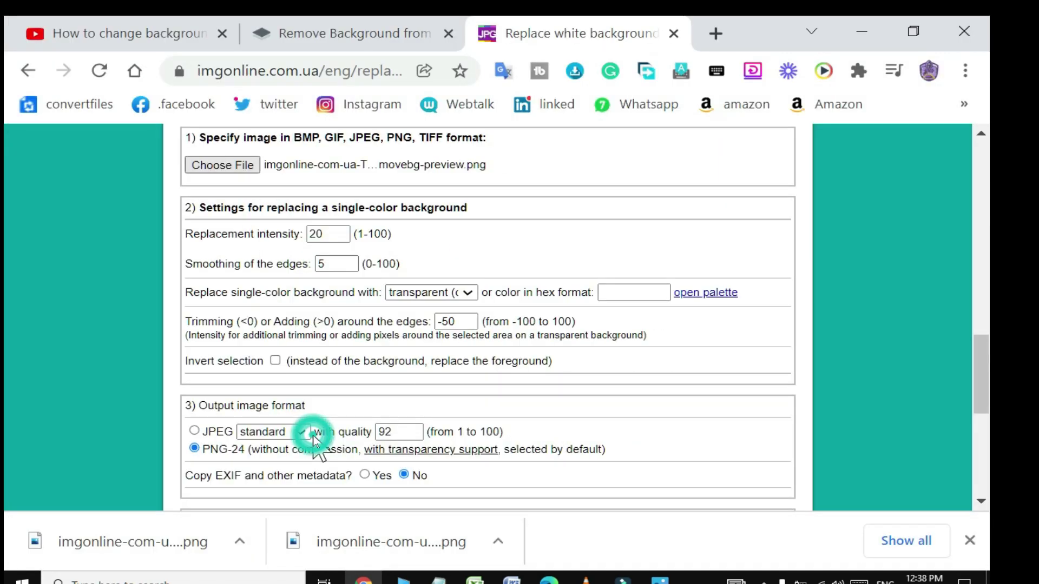
pyautogui.scroll(-2, 551, 370)
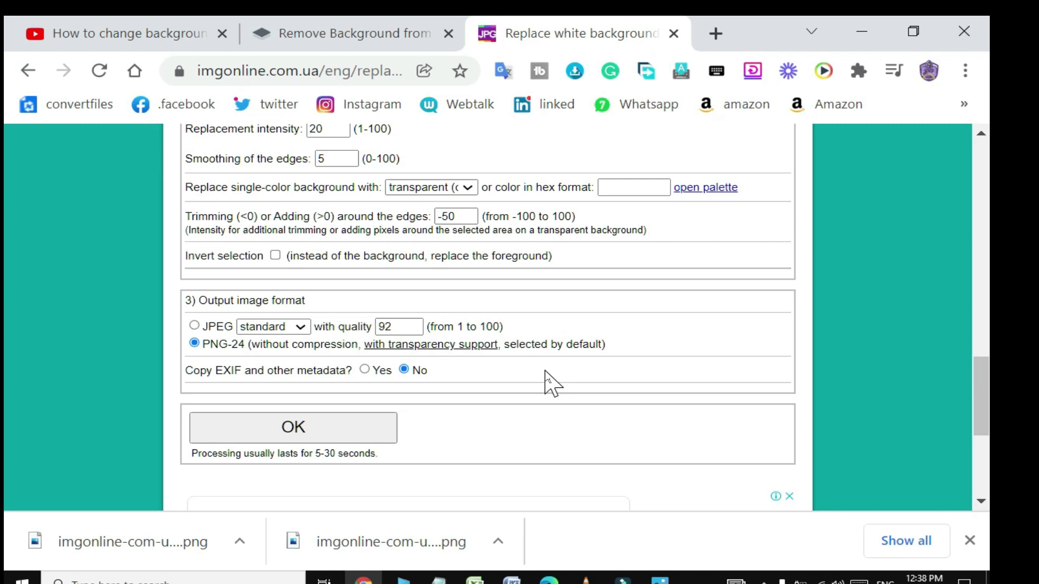
pyautogui.click(467, 188)
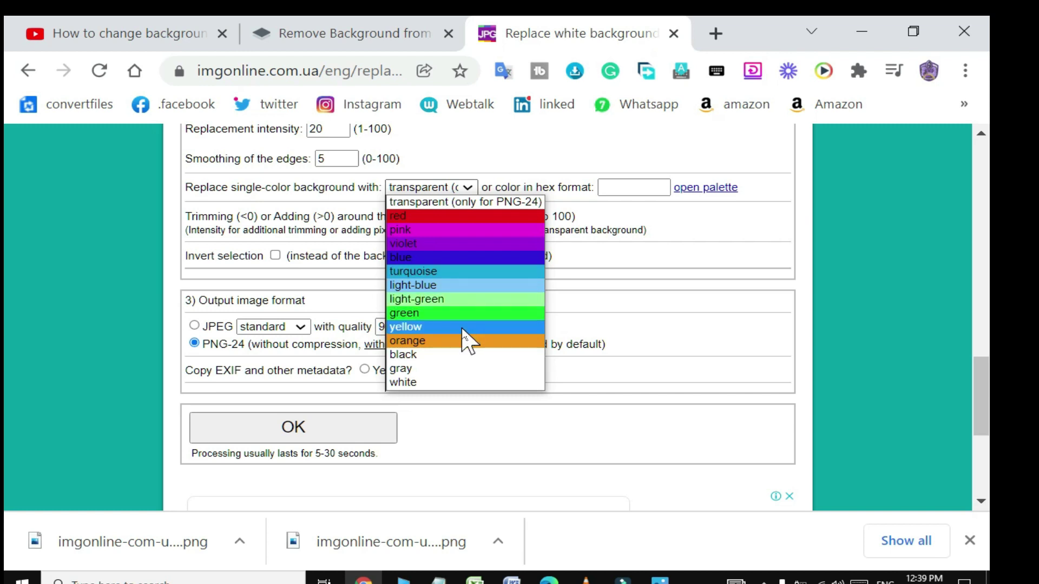
pyautogui.click(487, 226)
pyautogui.click(327, 419)
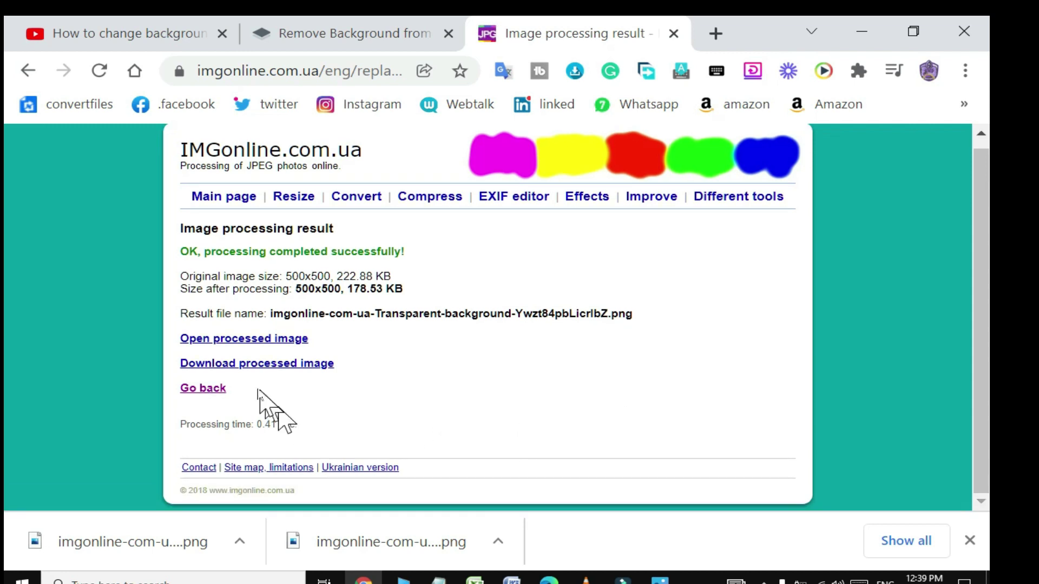
# Step: Download the pink-background portrait PNG and save it to the Desktop
pyautogui.click(246, 364)
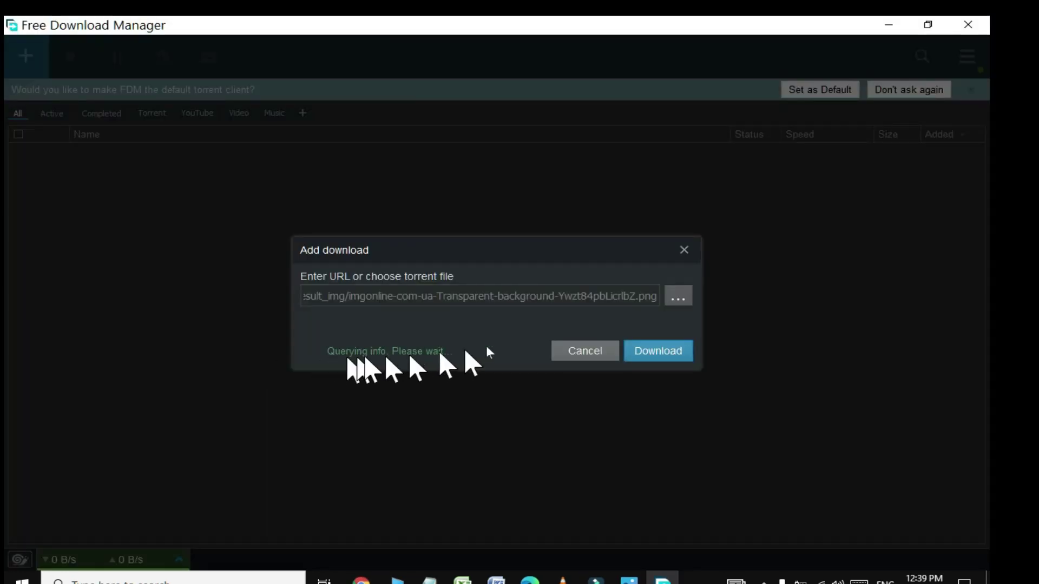
pyautogui.click(685, 226)
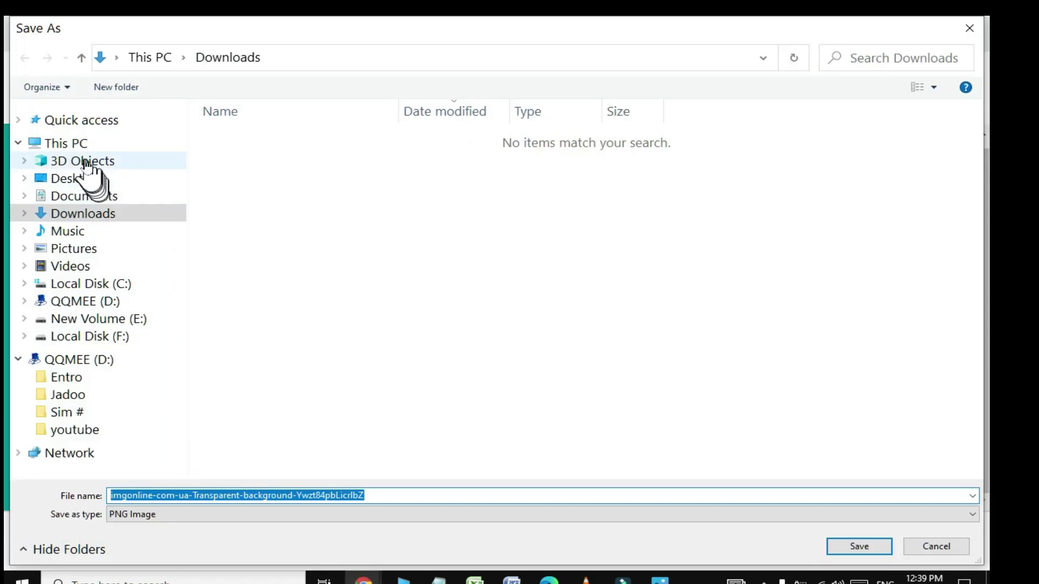
pyautogui.click(76, 176)
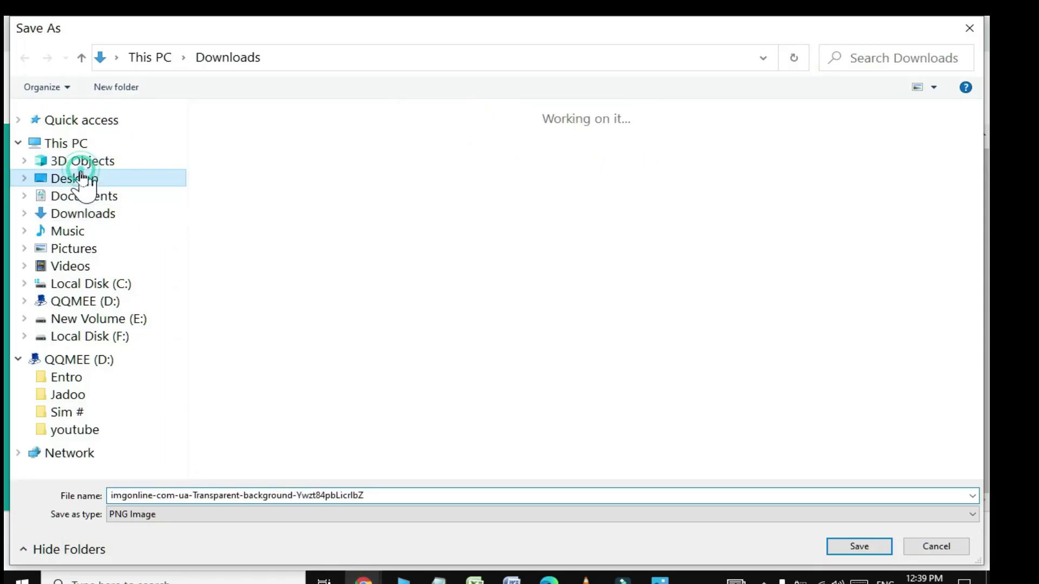
pyautogui.click(866, 548)
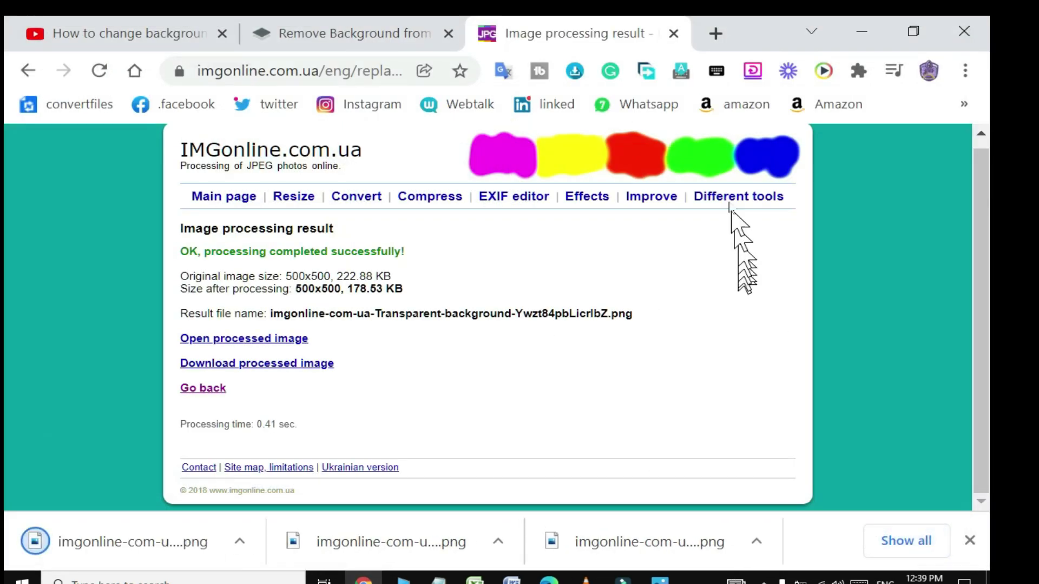
# Step: Open the saved portrait from the desktop in Photos to confirm its magenta background, then return to the browser
pyautogui.click(859, 31)
pyautogui.click(767, 182)
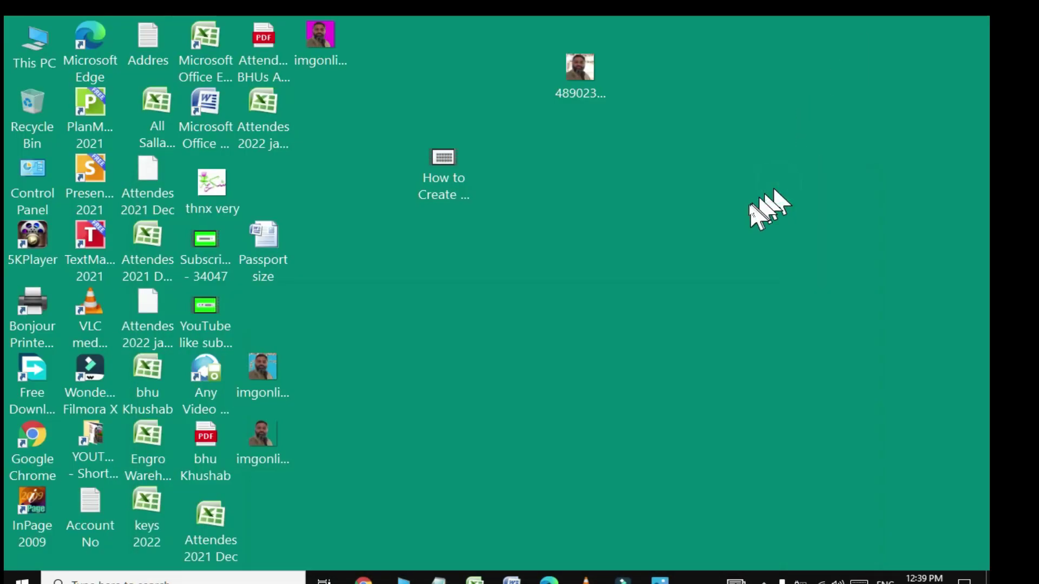
pyautogui.doubleClick(278, 429)
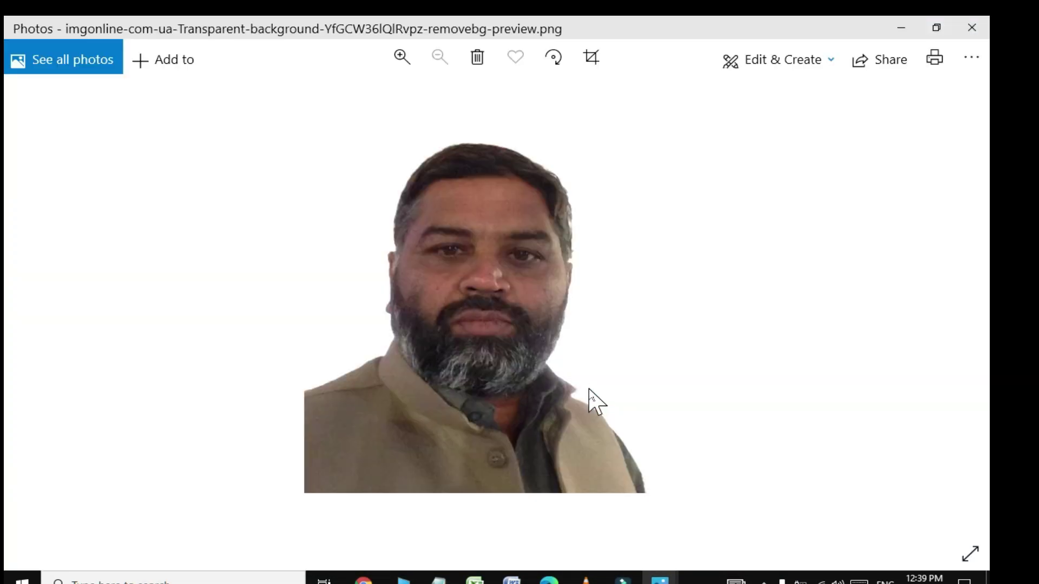
pyautogui.click(971, 28)
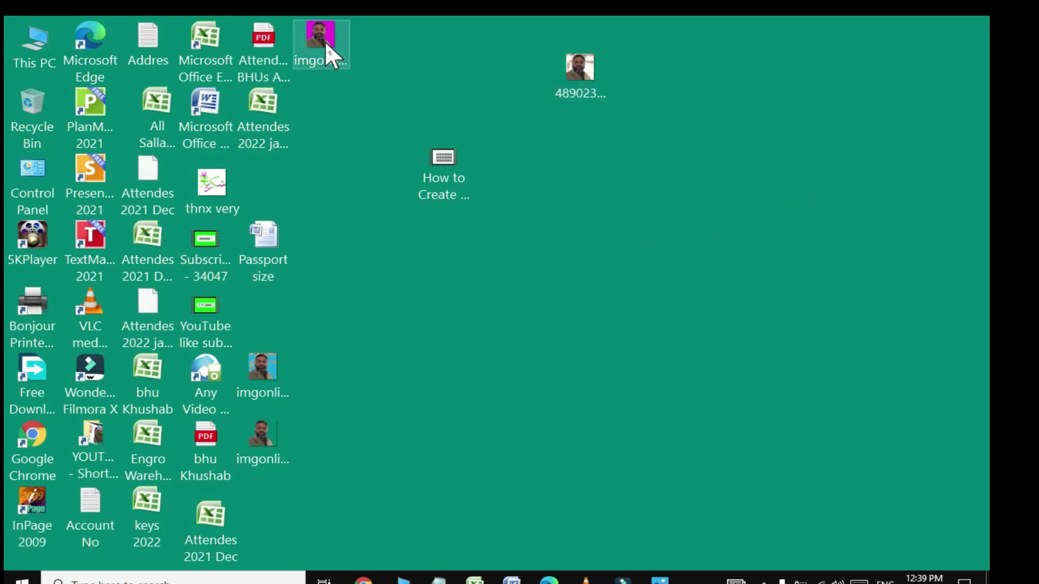
pyautogui.doubleClick(320, 36)
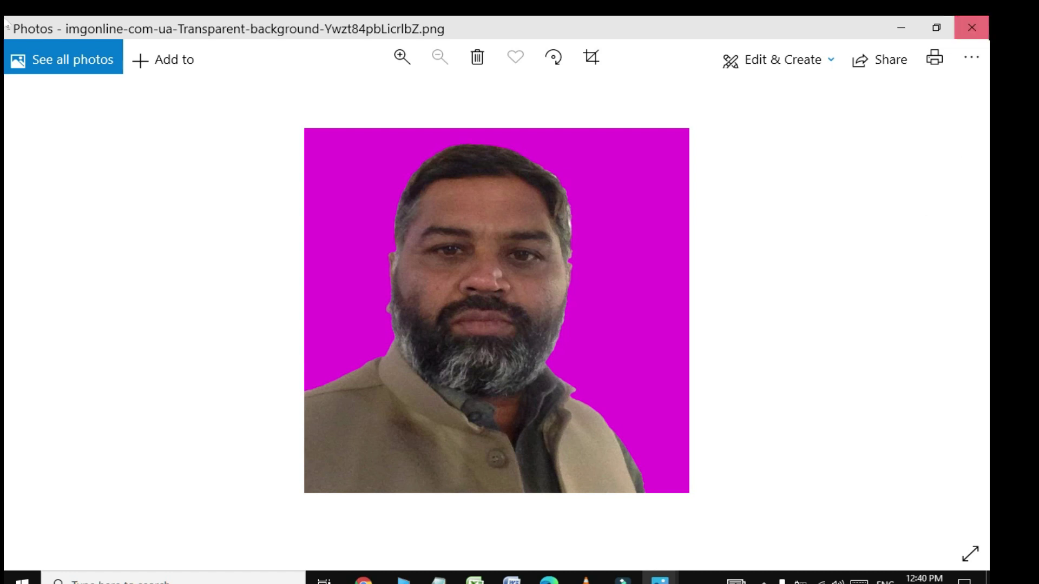
pyautogui.click(972, 27)
pyautogui.click(354, 580)
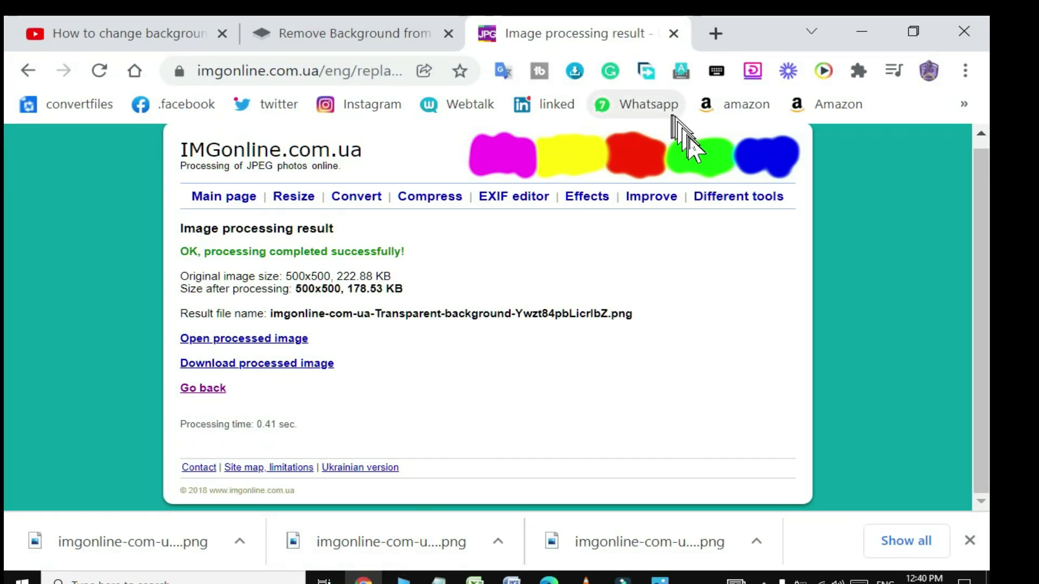
# Step: Return to IMGonline's 'Replace white or single-color background' tool
pyautogui.click(714, 211)
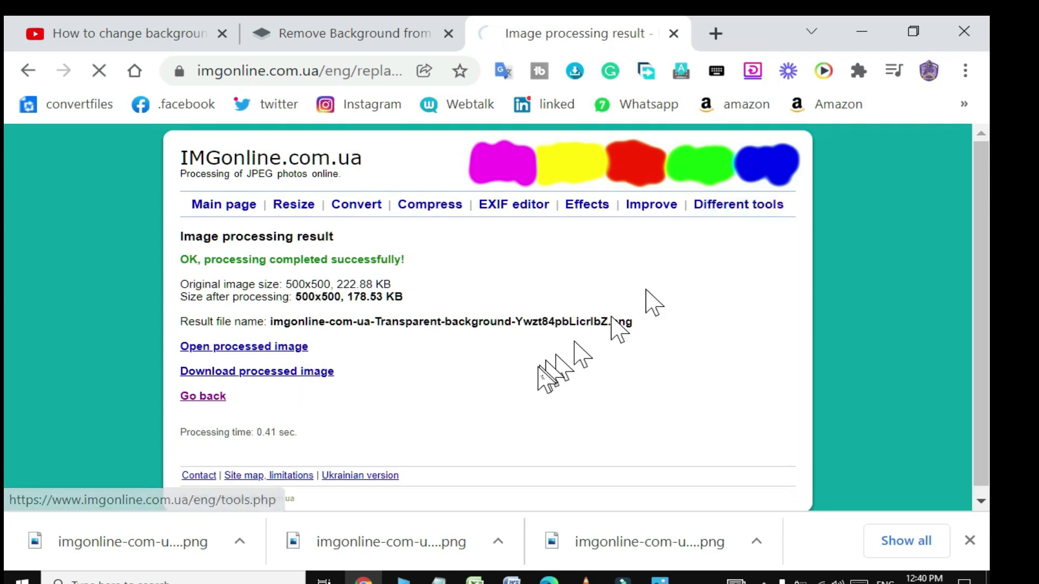
pyautogui.click(621, 343)
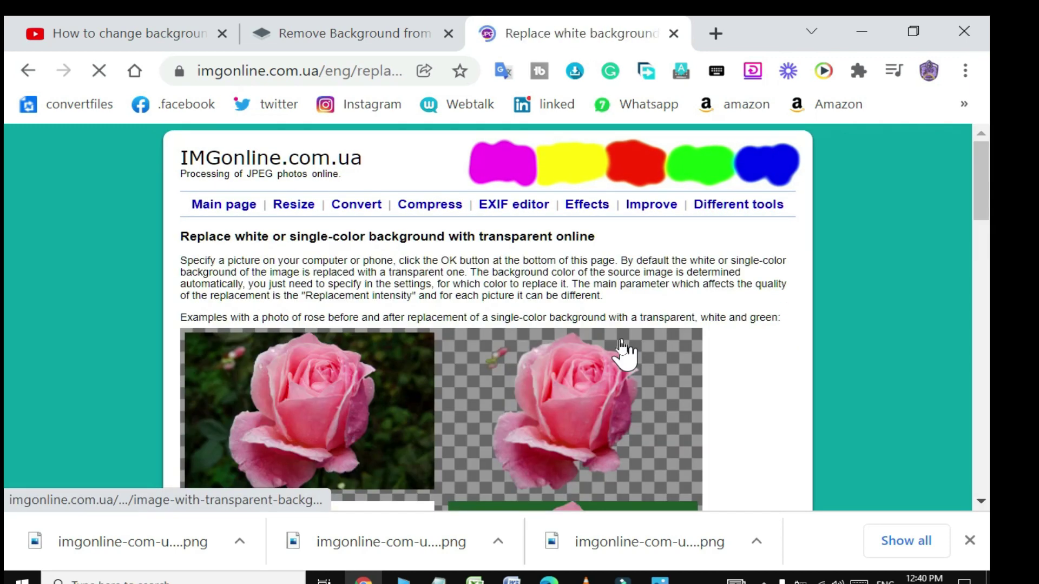
pyautogui.scroll(-4, 621, 352)
pyautogui.scroll(-3, 601, 352)
pyautogui.scroll(-5, 597, 354)
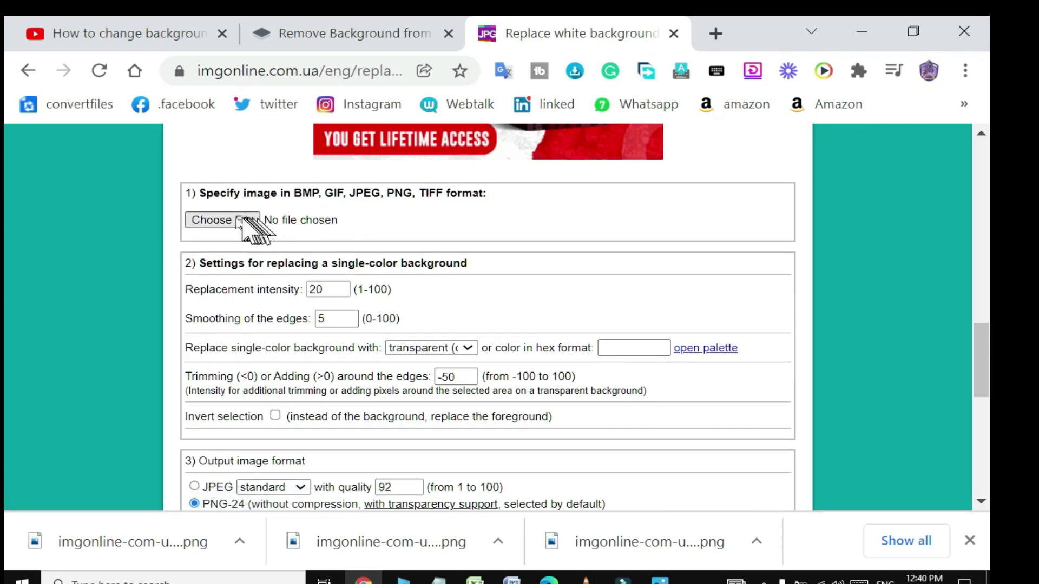
# Step: Upload the pink-background portrait, pick blue as the replacement colour and process it
pyautogui.click(240, 226)
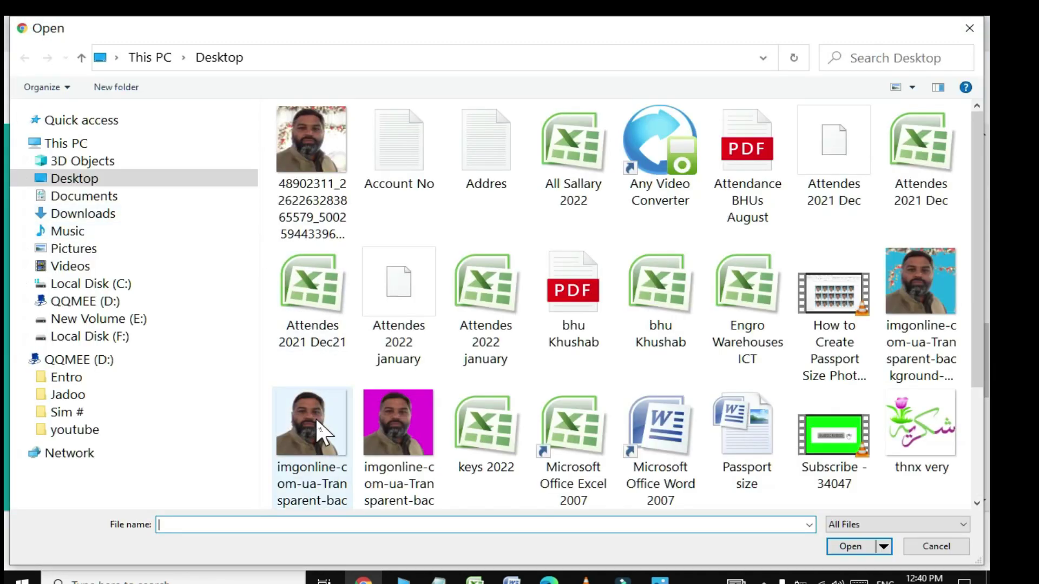
pyautogui.doubleClick(386, 431)
pyautogui.scroll(-2, 386, 431)
pyautogui.scroll(-2, 471, 355)
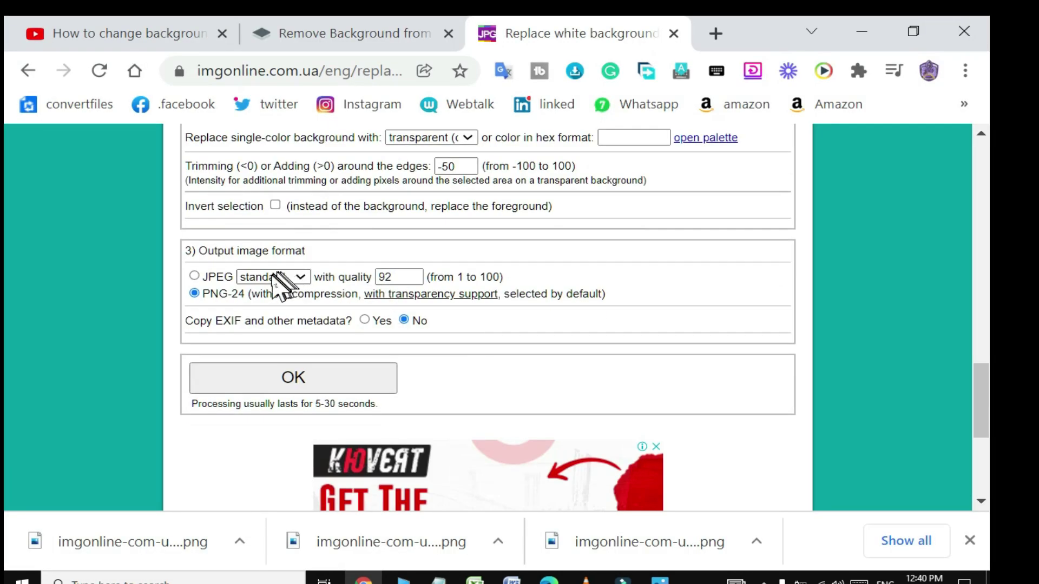
pyautogui.scroll(2, 405, 248)
pyautogui.click(454, 242)
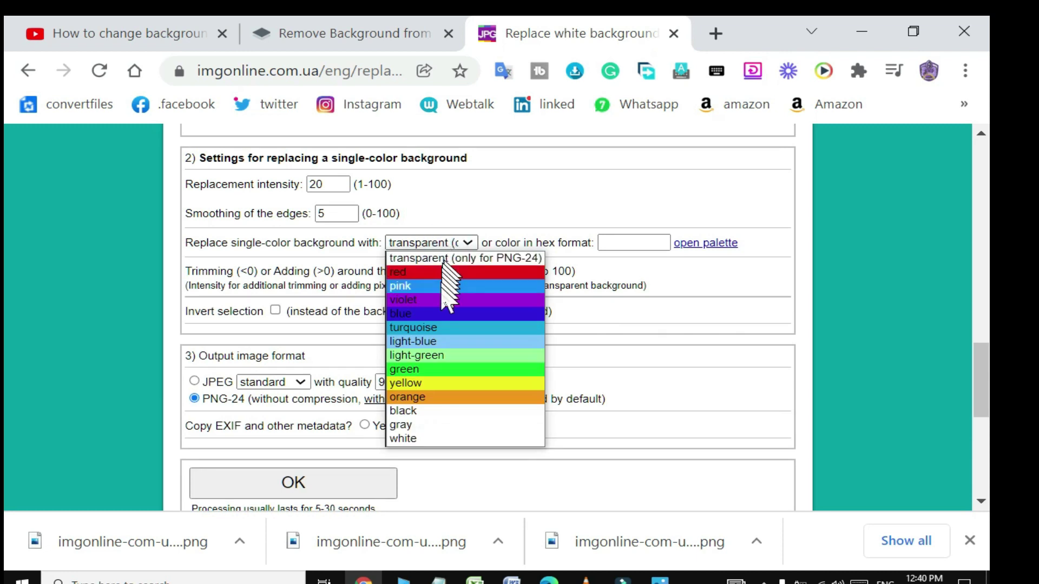
pyautogui.click(441, 315)
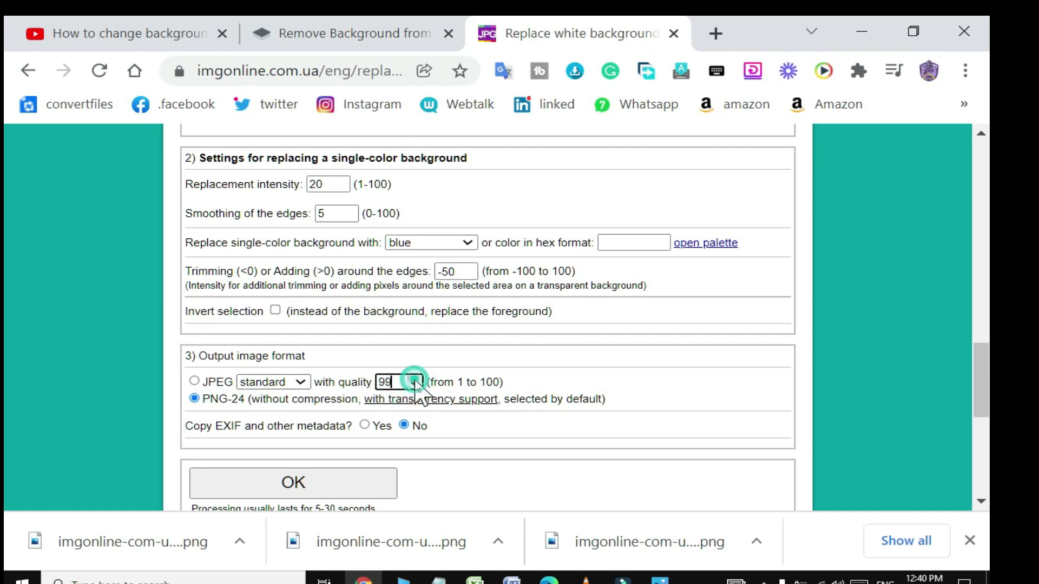
pyautogui.scroll(-2, 403, 411)
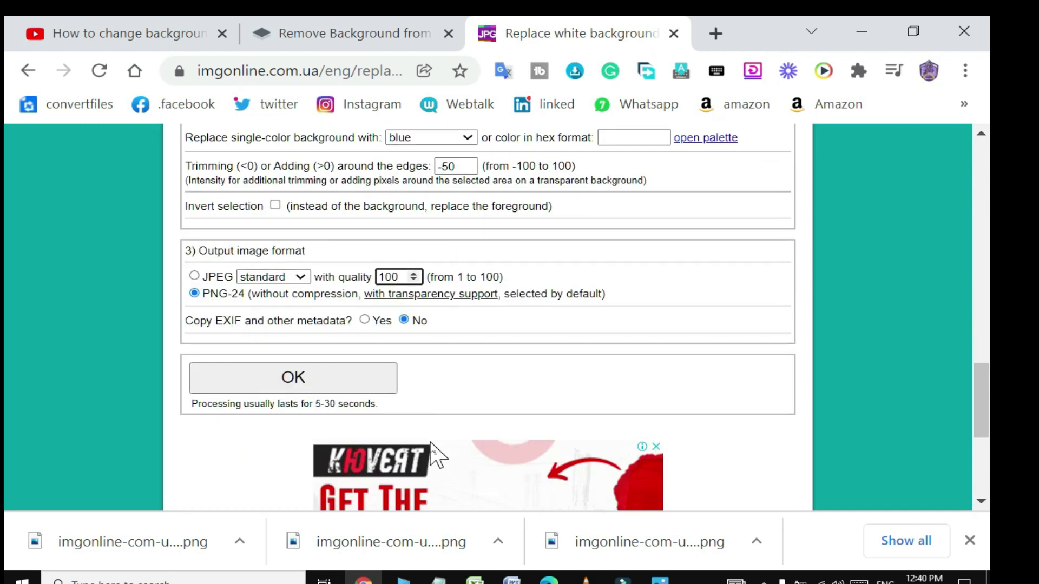
pyautogui.click(259, 379)
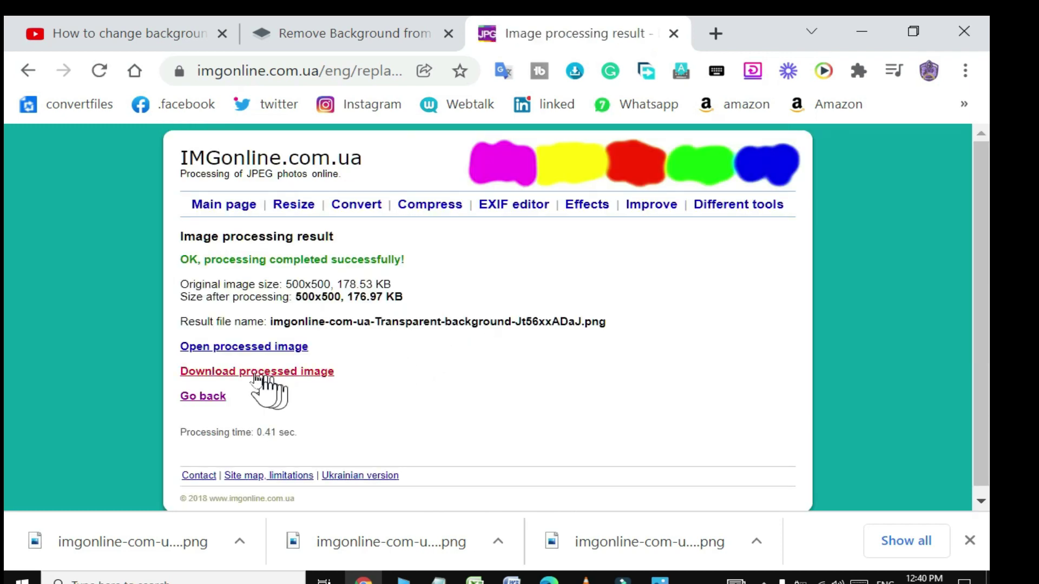
# Step: Save the blue-background portrait PNG to the Desktop with '999' appended to its name, then open it
pyautogui.click(303, 372)
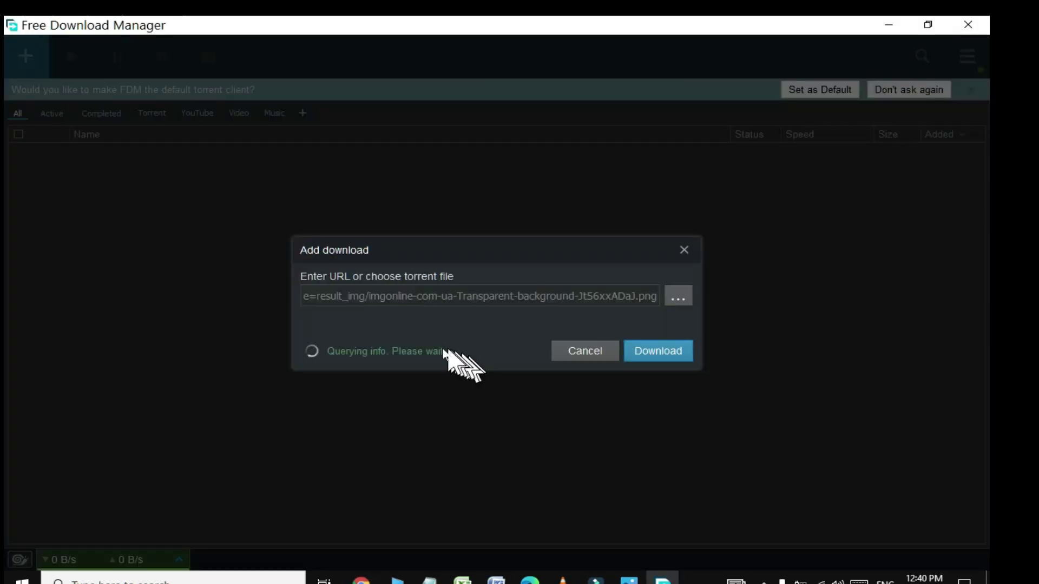
pyautogui.click(574, 351)
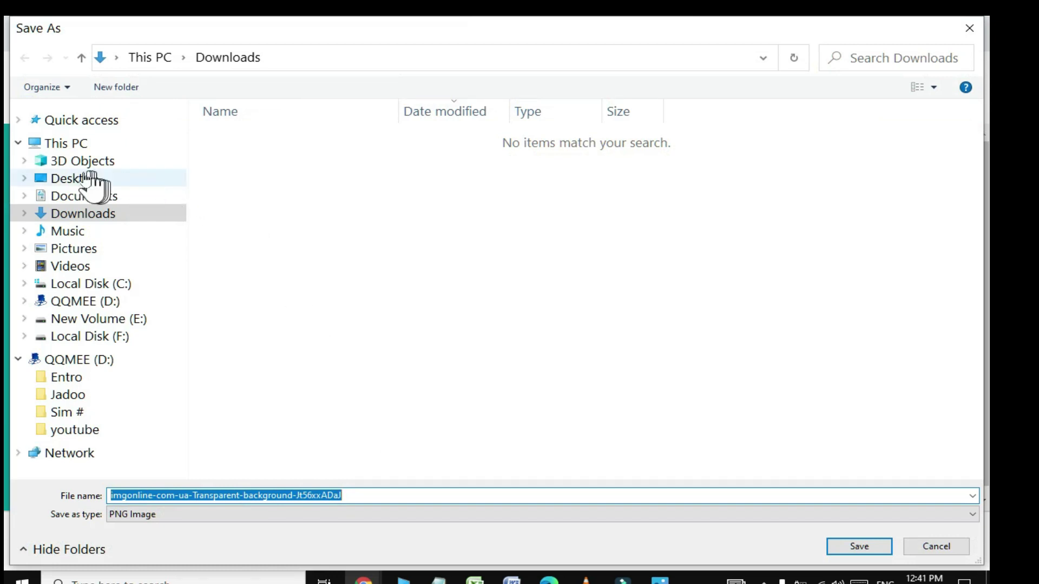
pyautogui.click(73, 179)
pyautogui.click(388, 492)
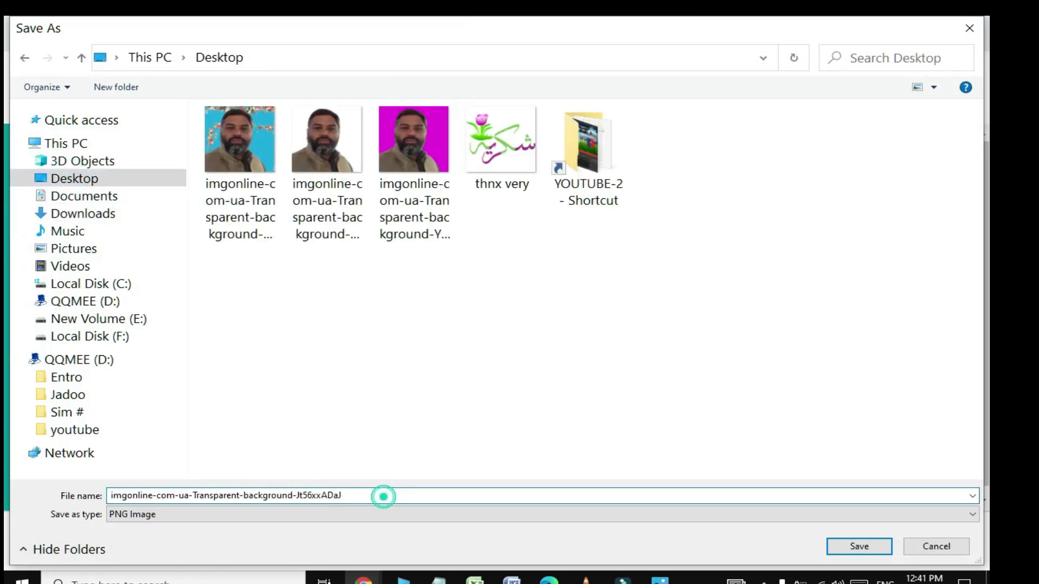
pyautogui.write(' 999')
pyautogui.click(859, 546)
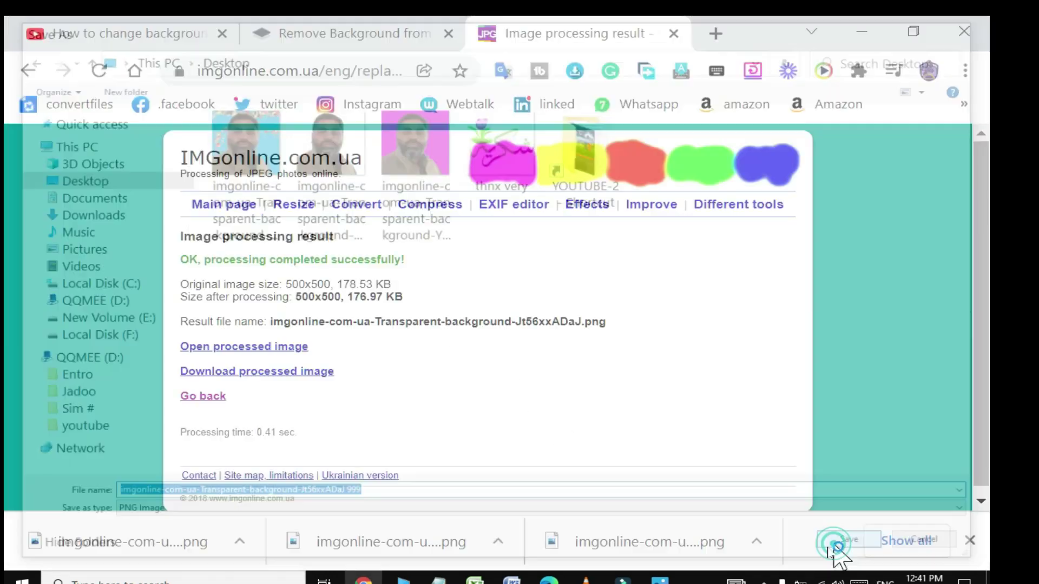
pyautogui.click(851, 33)
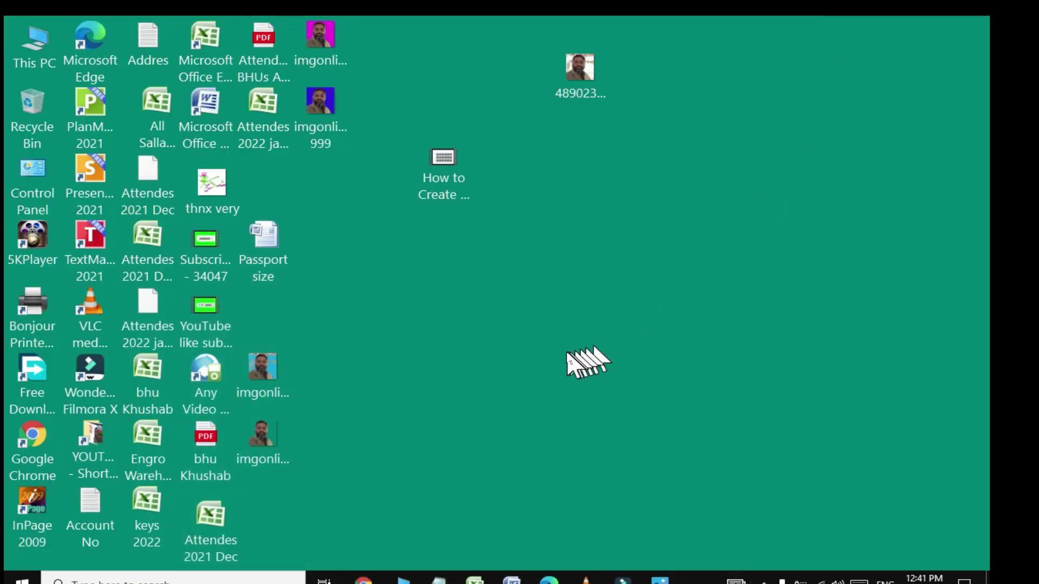
pyautogui.doubleClick(339, 130)
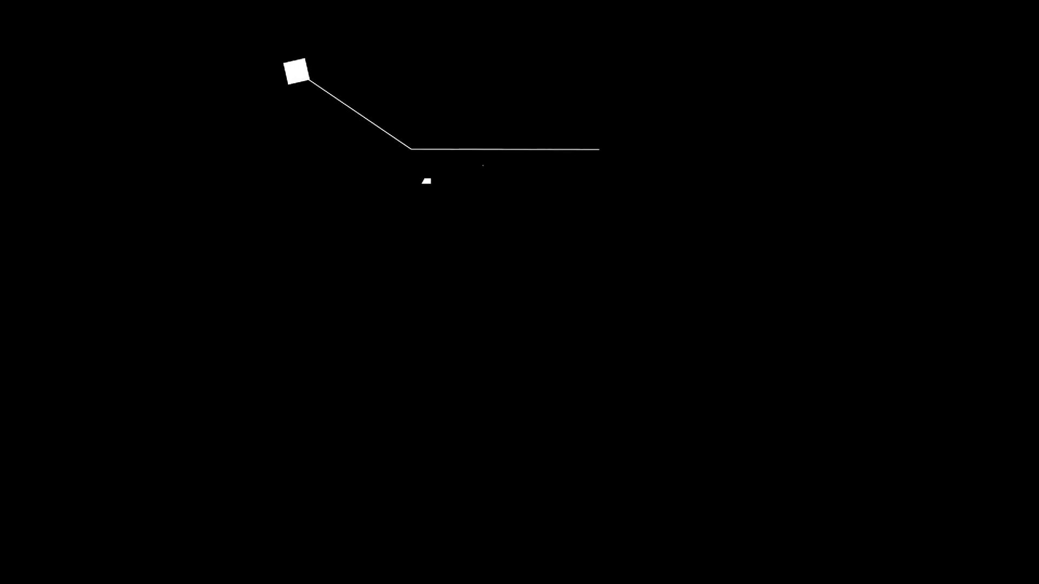